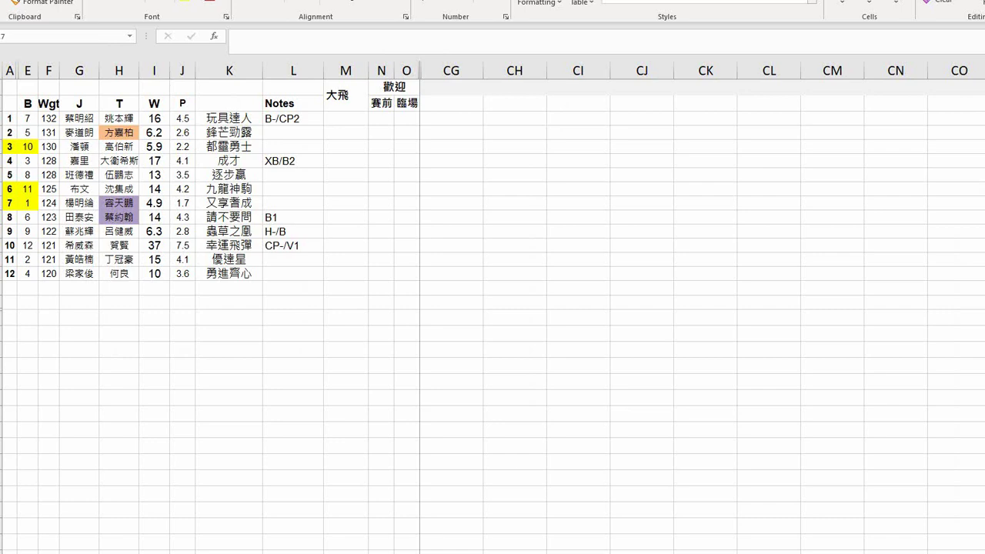
In the 賽前 column, enter 1 for horse 3 and 2 for horse 6
{"action": "left_click", "coordinate": [2, 461]}
{"action": "left_click", "coordinate": [375, 146]}
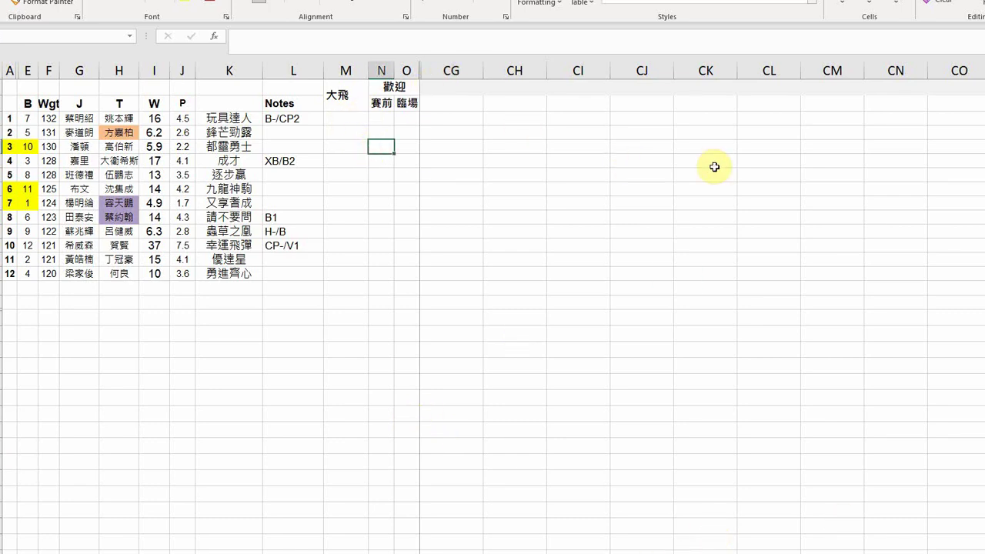
{"action": "type", "text": "1"}
{"action": "key", "text": "Return"}
{"action": "key", "text": "Down"}
{"action": "key", "text": "Down"}
{"action": "type", "text": "2"}
{"action": "key", "text": "Return"}
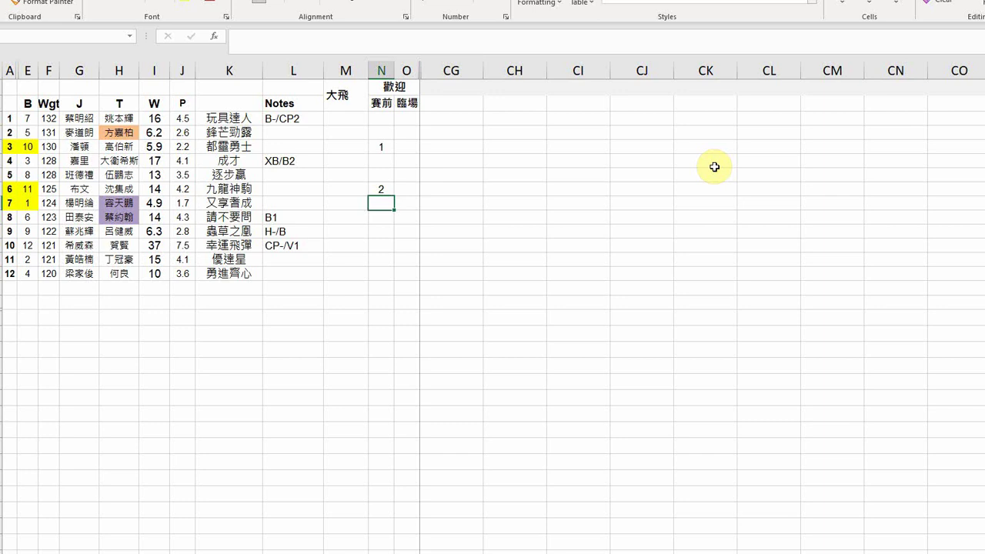
Enter 3Place as text in the 大飛 column for horse 3
{"action": "left_click", "coordinate": [338, 145]}
{"action": "type", "text": "3Pl"}
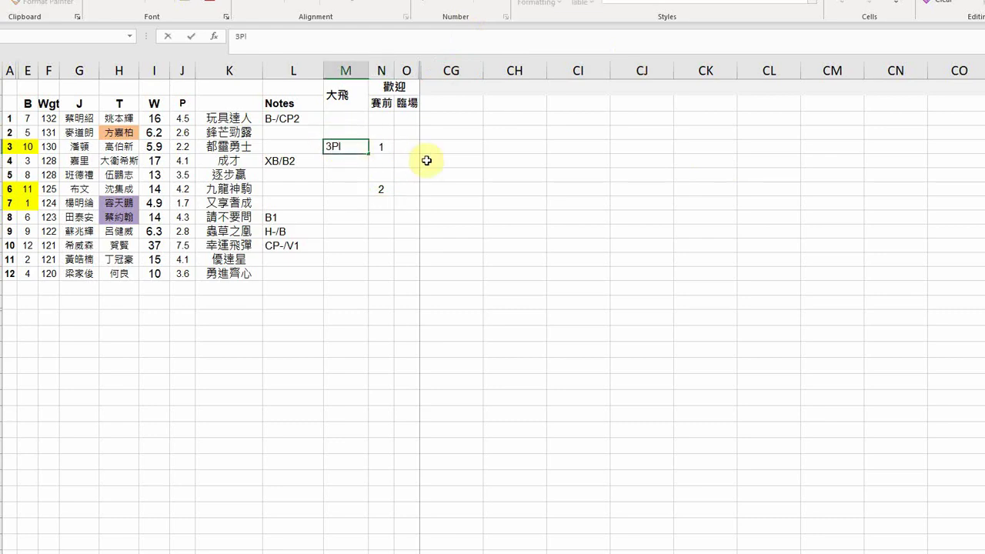
{"action": "type", "text": "ace"}
{"action": "key", "text": "Return"}
{"action": "key", "text": "Up"}
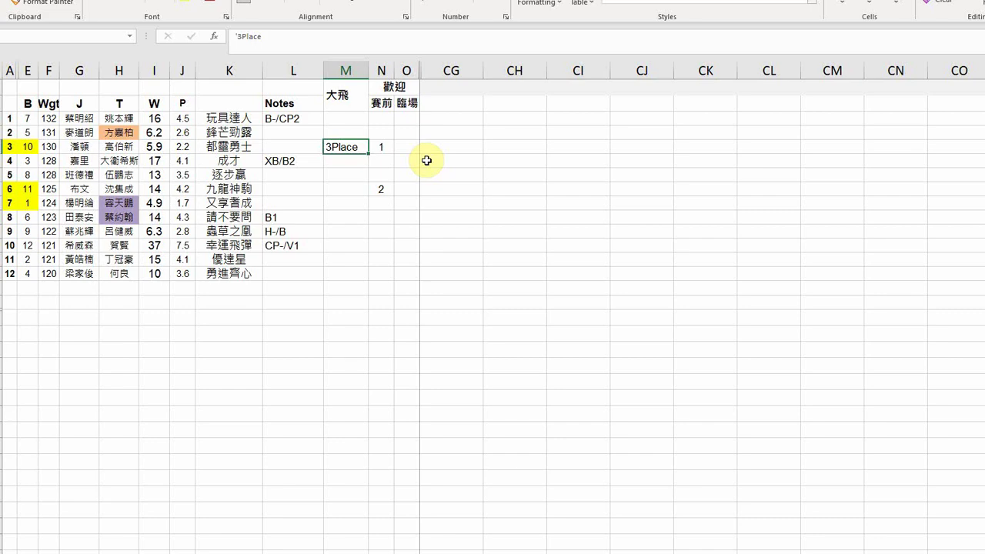
Switch to the race 2 sheet and enter 1 in the 賽前 column for horses 2 and 7
{"action": "left_click", "coordinate": [482, 550]}
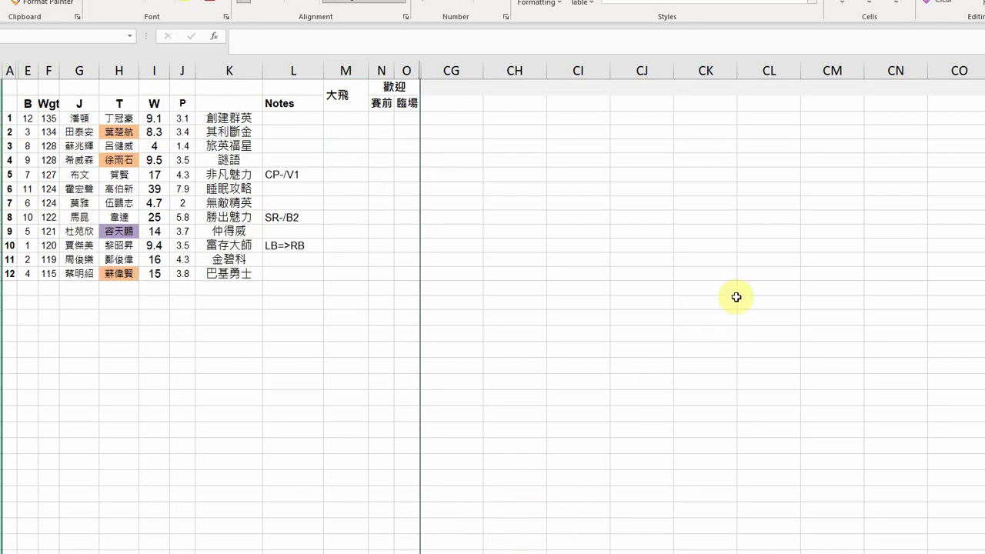
{"action": "left_click", "coordinate": [380, 132]}
{"action": "type", "text": "1"}
{"action": "key", "text": "Return"}
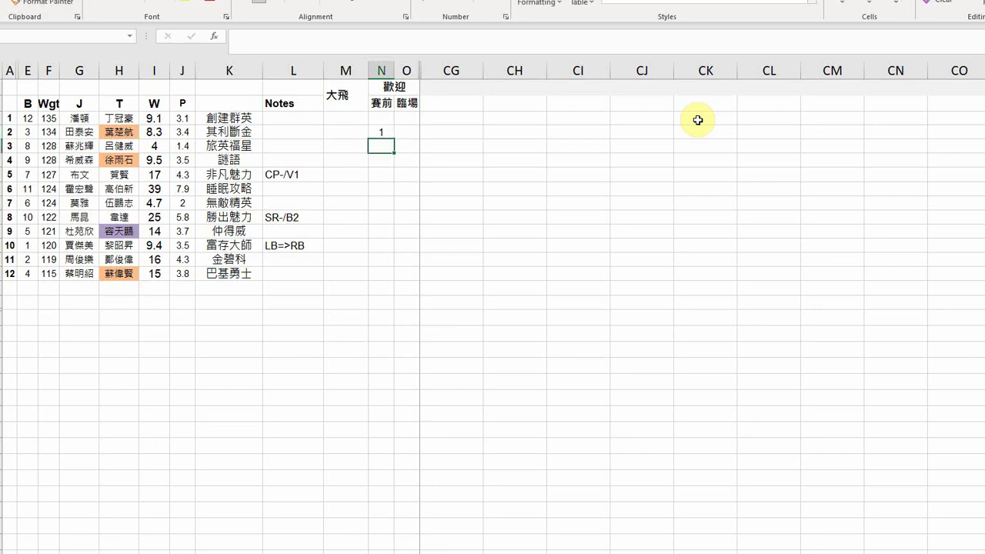
{"action": "key", "text": "Return"}
{"action": "key", "text": "Return"}
{"action": "key", "text": "Return"}
{"action": "key", "text": "Return"}
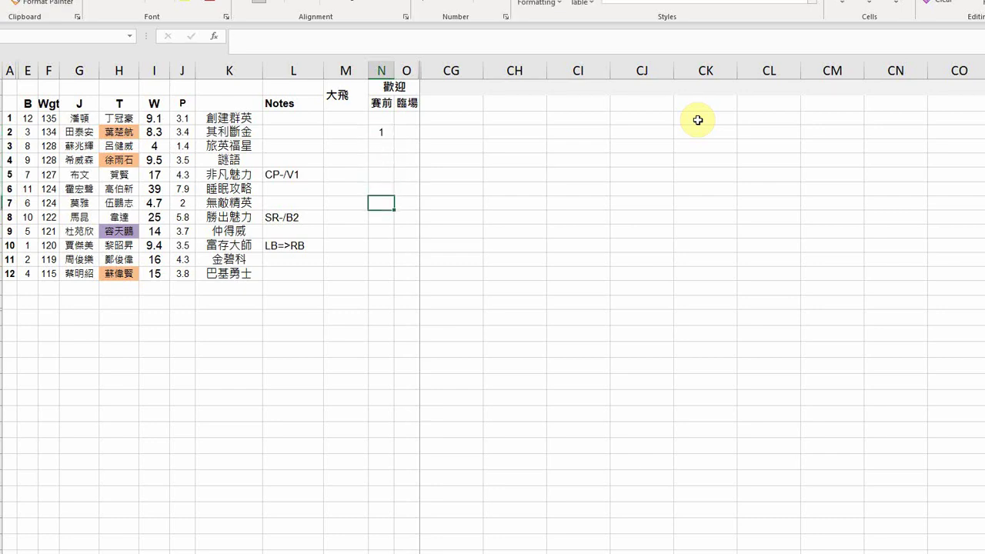
{"action": "type", "text": "1"}
{"action": "key", "text": "Return"}
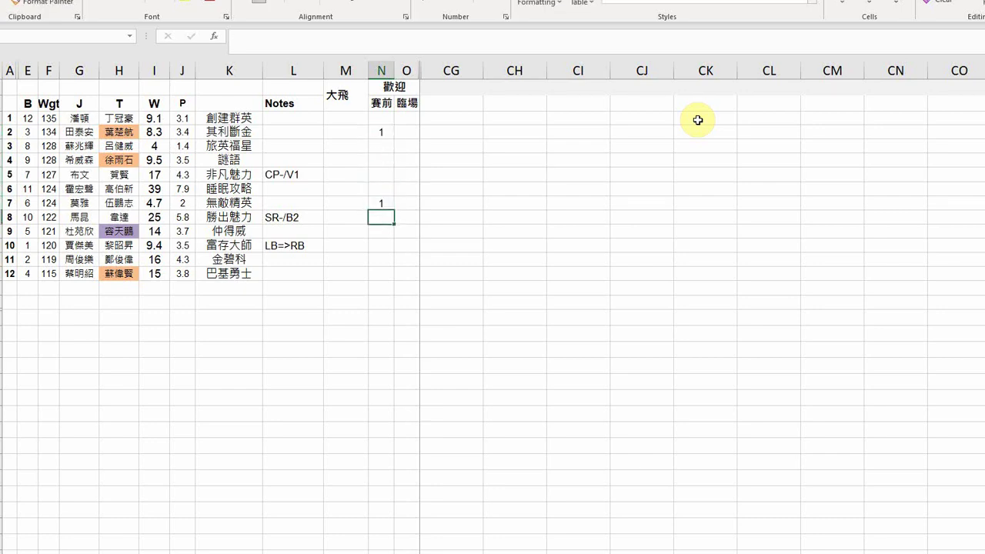
In the race 2 賽前 column, enter 1 for horse 9 and 2 for horse 10
{"action": "key", "text": "Return"}
{"action": "type", "text": "1"}
{"action": "key", "text": "Return"}
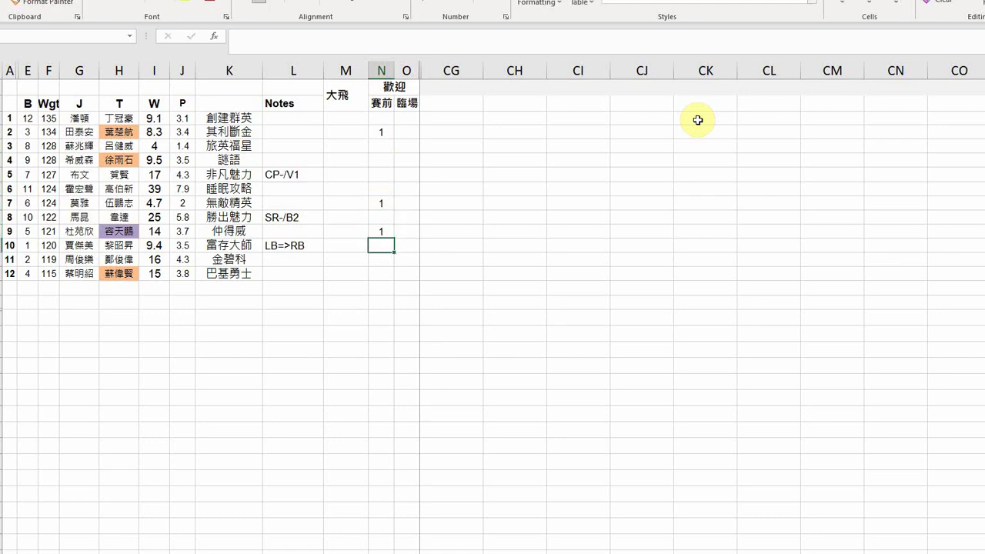
{"action": "type", "text": "2"}
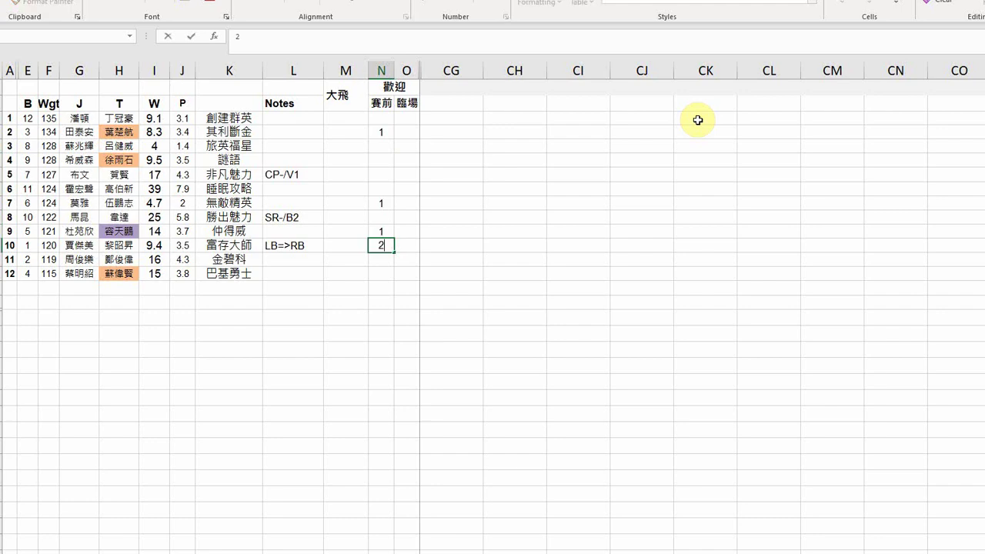
{"action": "key", "text": "Return"}
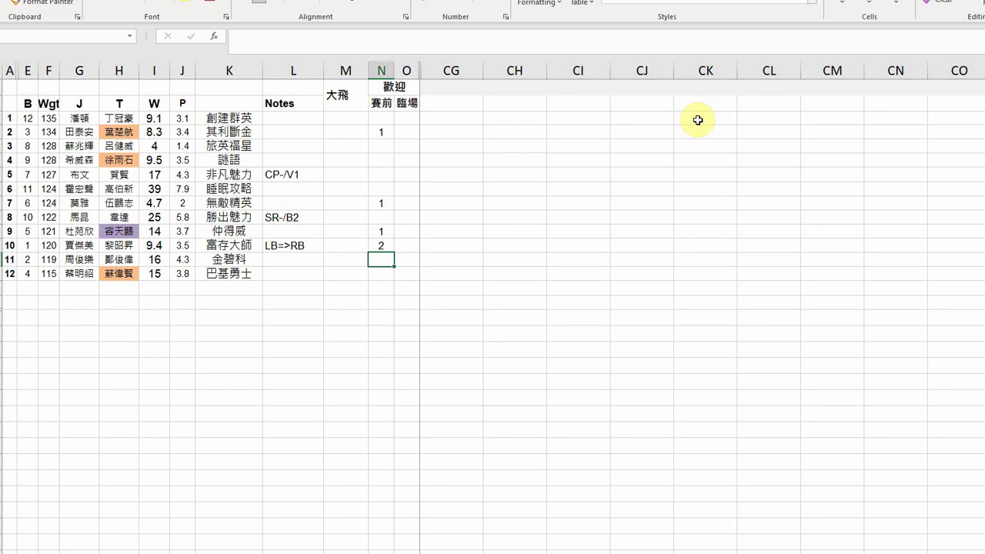
Enter W as text in the 大飛 column for horse 5 of race 2
{"action": "key", "text": "Up"}
{"action": "key", "text": "Left"}
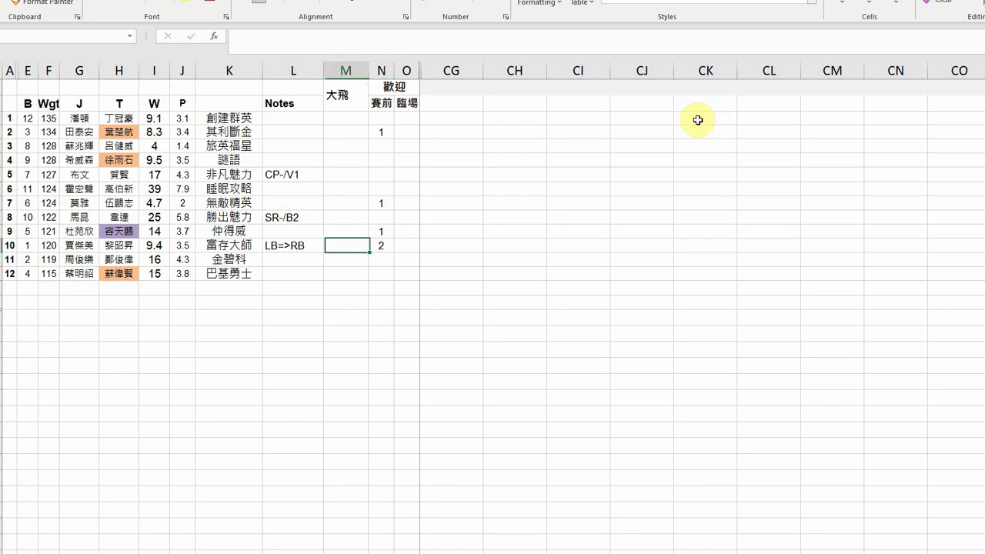
{"action": "key", "text": "Left"}
{"action": "key", "text": "Up"}
{"action": "key", "text": "Up"}
{"action": "key", "text": "Up"}
{"action": "key", "text": "Up"}
{"action": "key", "text": "Up"}
{"action": "key", "text": "Right"}
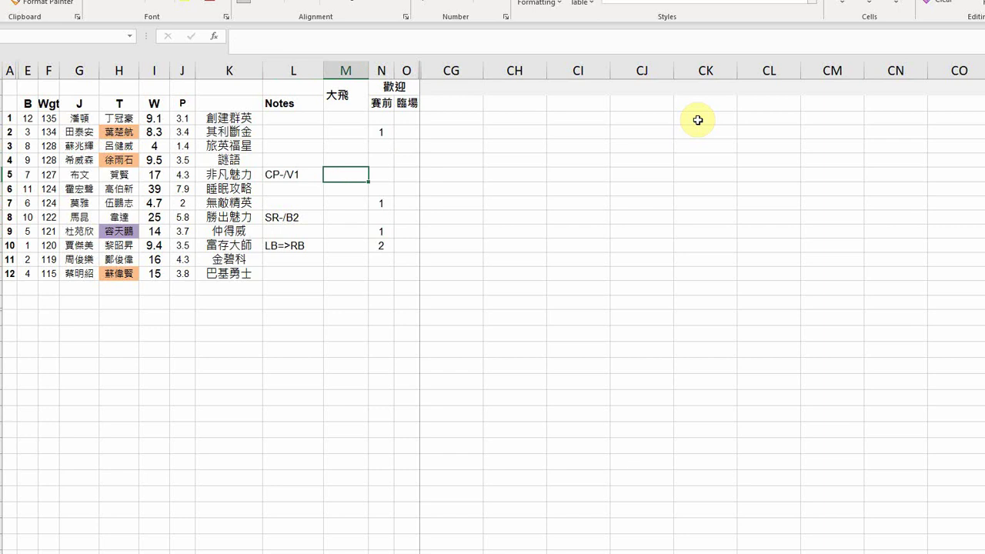
{"action": "type", "text": "'W"}
{"action": "key", "text": "Return"}
{"action": "key", "text": "Up"}
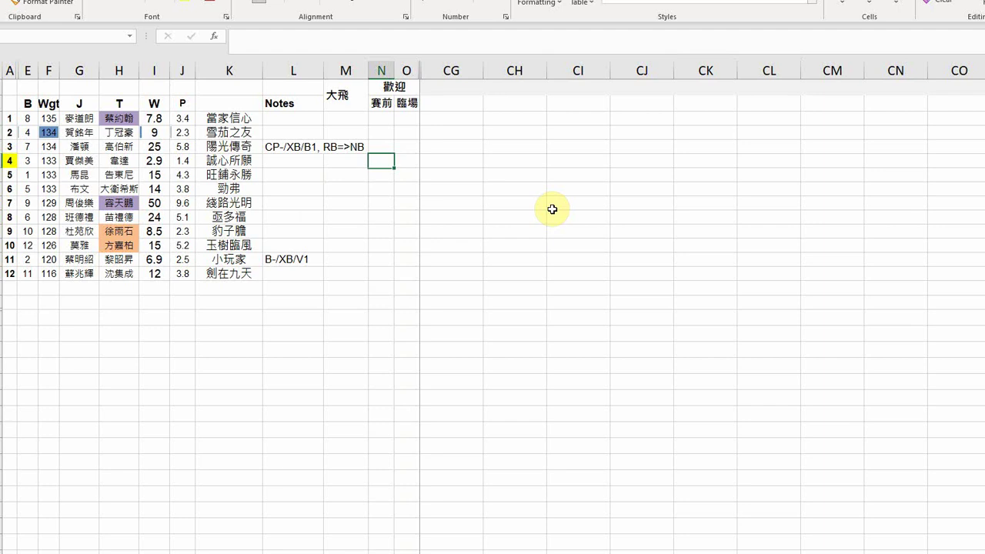
In the race 3 賽前 column, enter 1 for horses 4 and 5 and 2 for horse 2
{"action": "type", "text": "1"}
{"action": "key", "text": "Return"}
{"action": "type", "text": "1"}
{"action": "key", "text": "Return"}
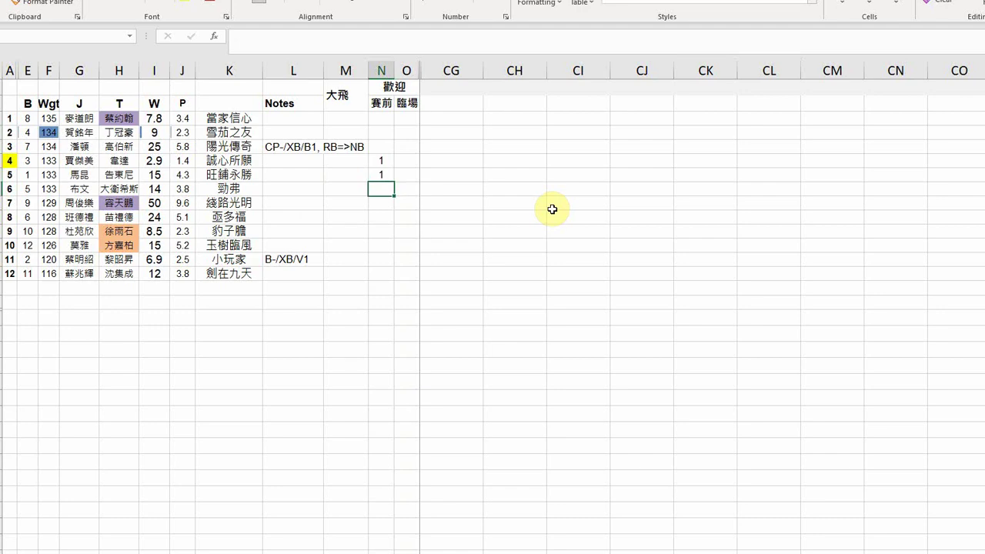
{"action": "key", "text": "Up"}
{"action": "key", "text": "Up"}
{"action": "key", "text": "Up"}
{"action": "key", "text": "Up"}
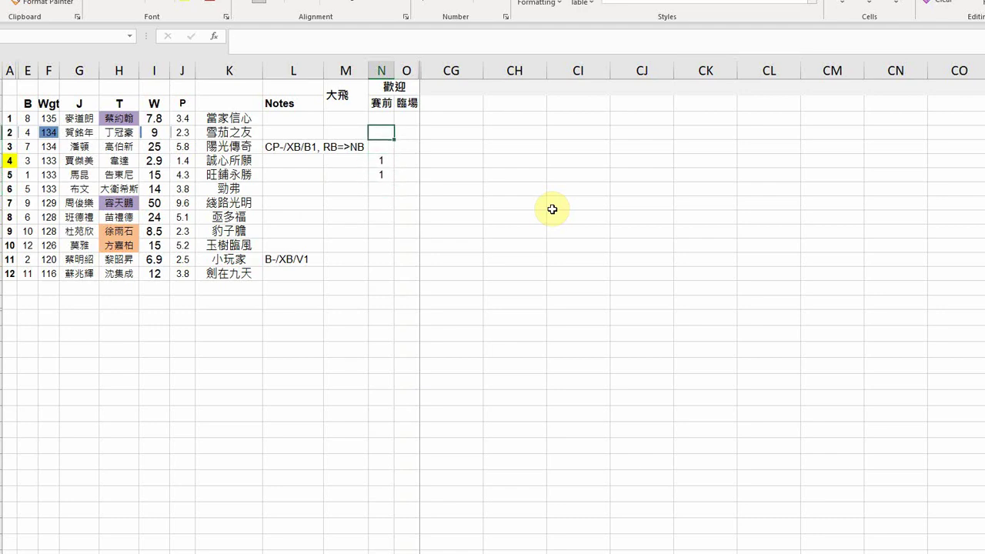
{"action": "type", "text": "2"}
{"action": "key", "text": "Return"}
In the race 3 賽前 column, enter 2 for horses 11 and 12
{"action": "key", "text": "Down"}
{"action": "key", "text": "Down"}
{"action": "key", "text": "Down"}
{"action": "key", "text": "Down"}
{"action": "key", "text": "Down"}
{"action": "key", "text": "Down"}
{"action": "key", "text": "Down"}
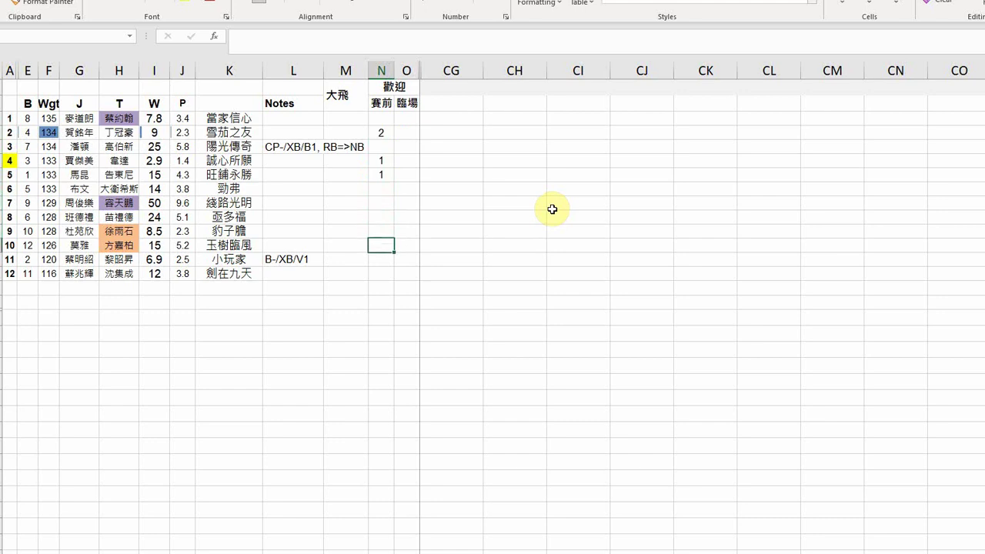
{"action": "key", "text": "Down"}
{"action": "type", "text": "2"}
{"action": "key", "text": "Return"}
{"action": "type", "text": "2"}
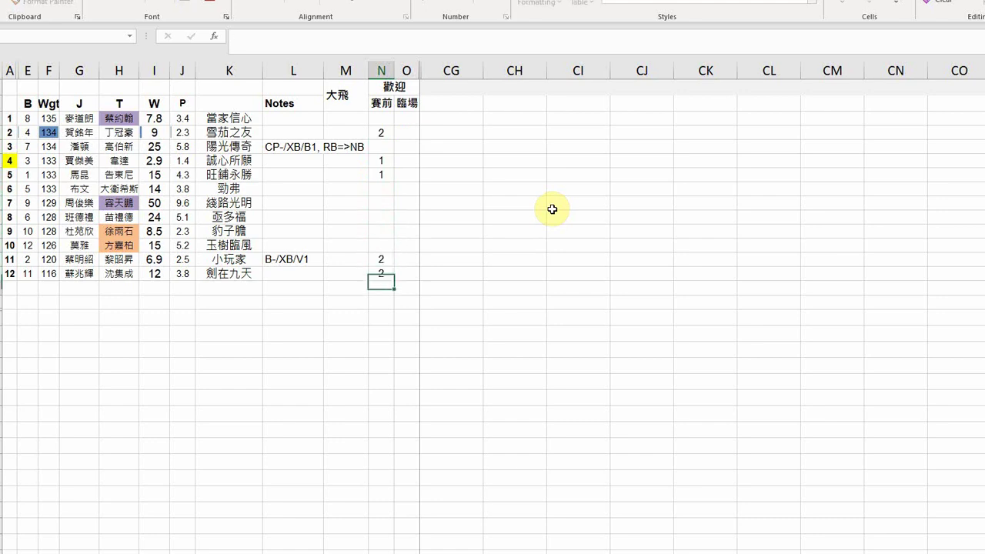
{"action": "key", "text": "Return"}
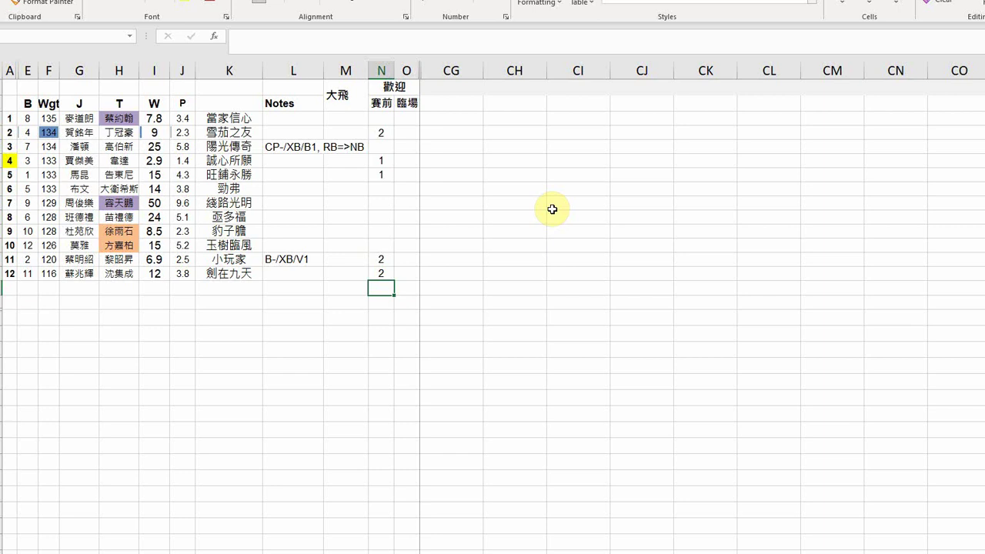
Select the 大飛 cell for horse 4 in the race 3 sheet
{"action": "key", "text": "Left"}
{"action": "key", "text": "Up"}
{"action": "key", "text": "Up"}
{"action": "key", "text": "Up"}
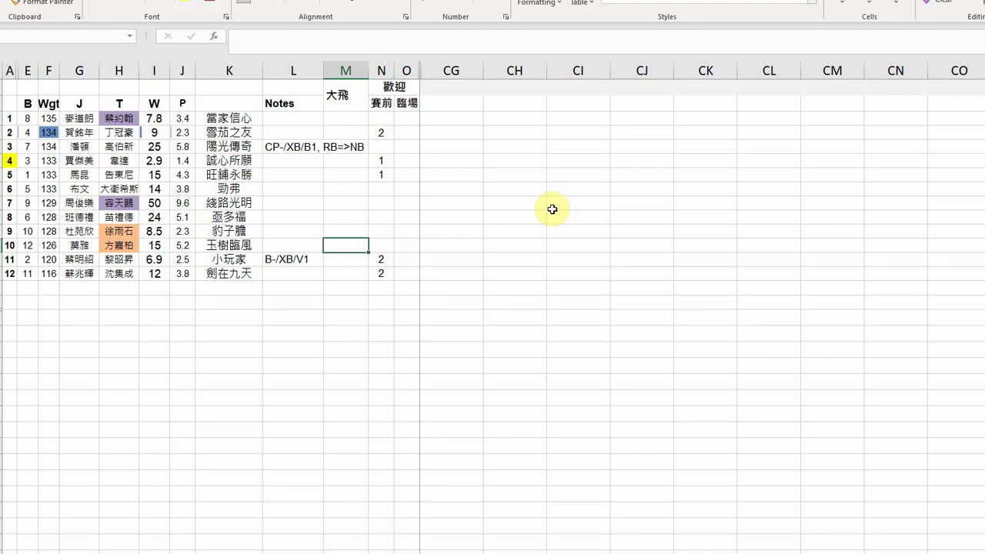
{"action": "key", "text": "Up"}
{"action": "key", "text": "Up"}
{"action": "key", "text": "Up"}
{"action": "key", "text": "Up"}
{"action": "key", "text": "Up"}
{"action": "key", "text": "Up"}
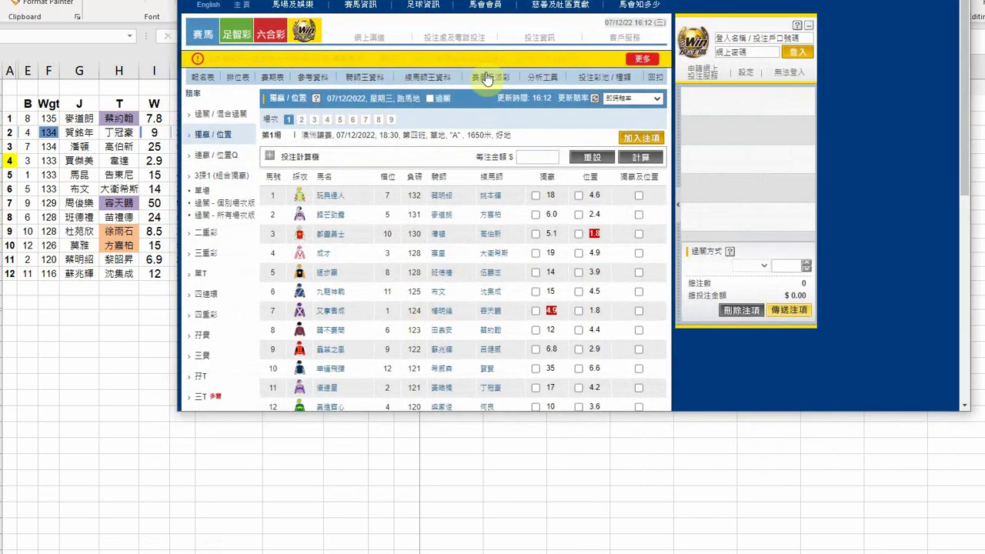
Check the 連贏/位置Q odds for race 3 on the Jockey Club betting site, and return to the Excel sheet
{"action": "left_click", "coordinate": [301, 119]}
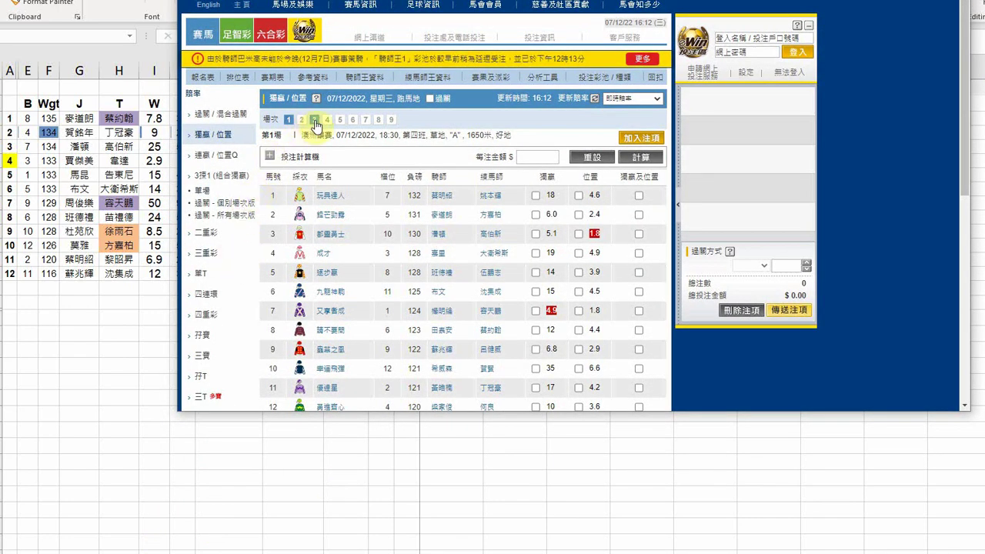
{"action": "left_click", "coordinate": [228, 155]}
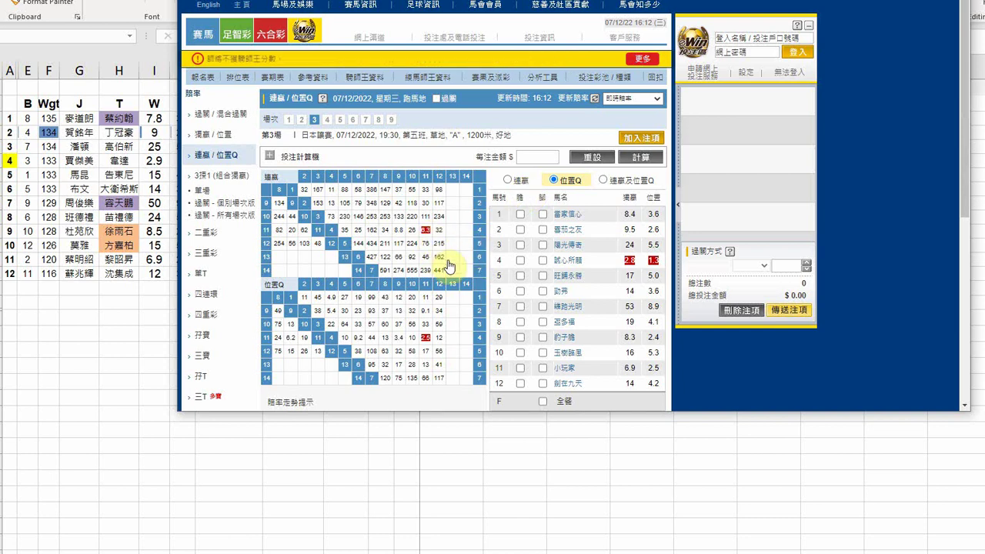
{"action": "left_click", "coordinate": [593, 455]}
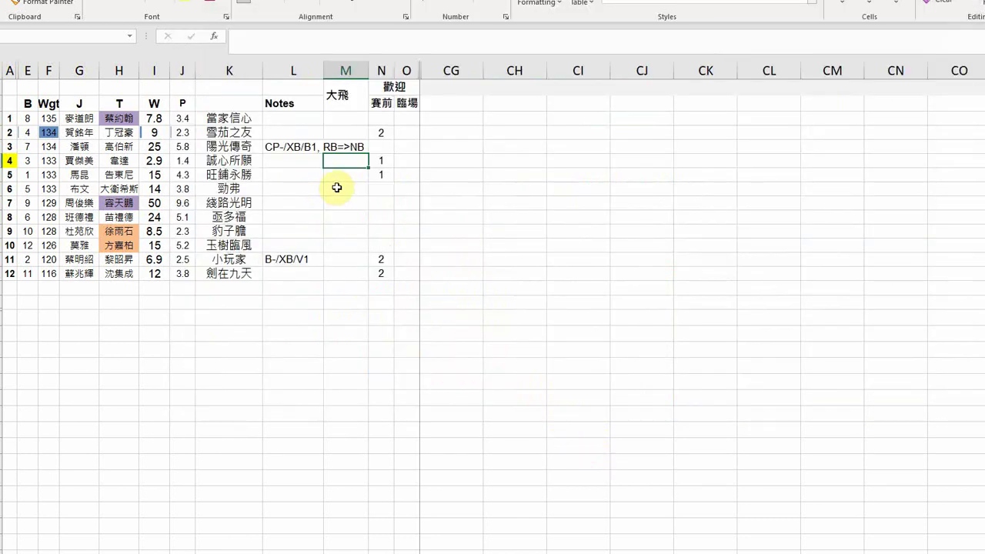
Enter "4/11 QPQ" in the 大飛 cell for horse 4 of race 3
{"action": "type", "text": "4/11 "}
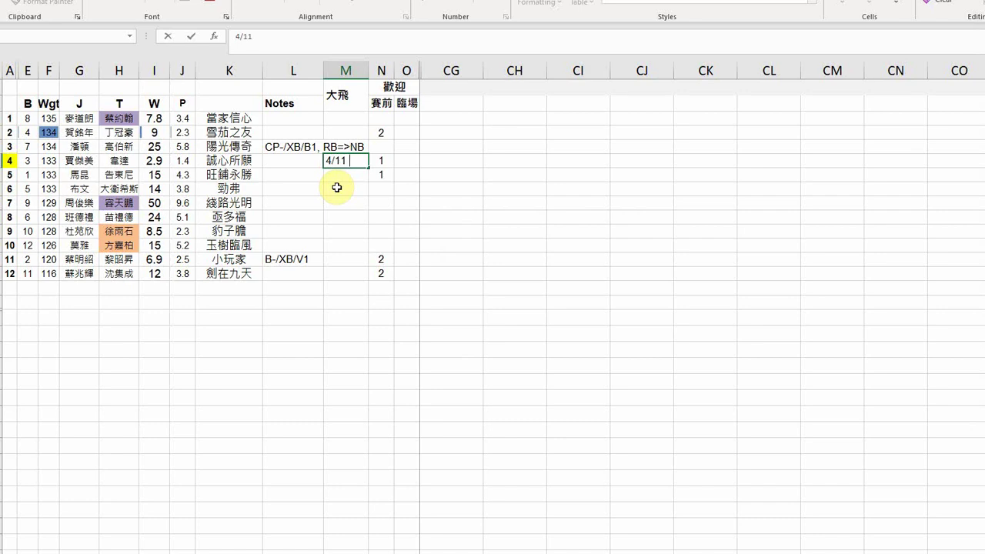
{"action": "type", "text": "QPQ"}
{"action": "key", "text": "BackSpace"}
{"action": "key", "text": "BackSpace"}
{"action": "type", "text": "QPQ"}
{"action": "key", "text": "ctrl+Return"}
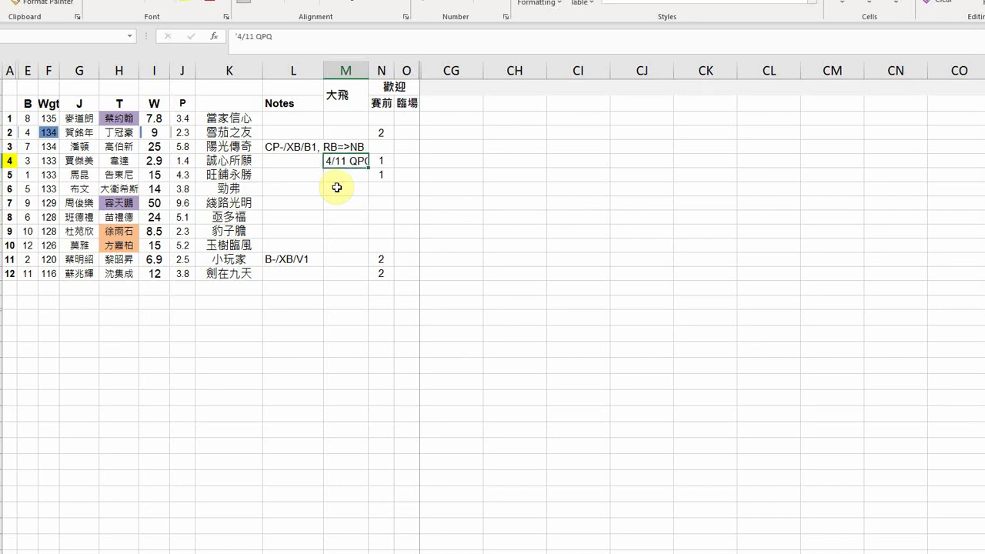
Copy the 大飛 entry of horse 4 to the 大飛 cell of horse 11
{"action": "key", "text": "ctrl+c"}
{"action": "key", "text": "Down"}
{"action": "key", "text": "Down"}
{"action": "key", "text": "Down"}
{"action": "key", "text": "Down"}
{"action": "key", "text": "Down"}
{"action": "key", "text": "Down"}
{"action": "key", "text": "Down"}
{"action": "key", "text": "ctrl+v"}
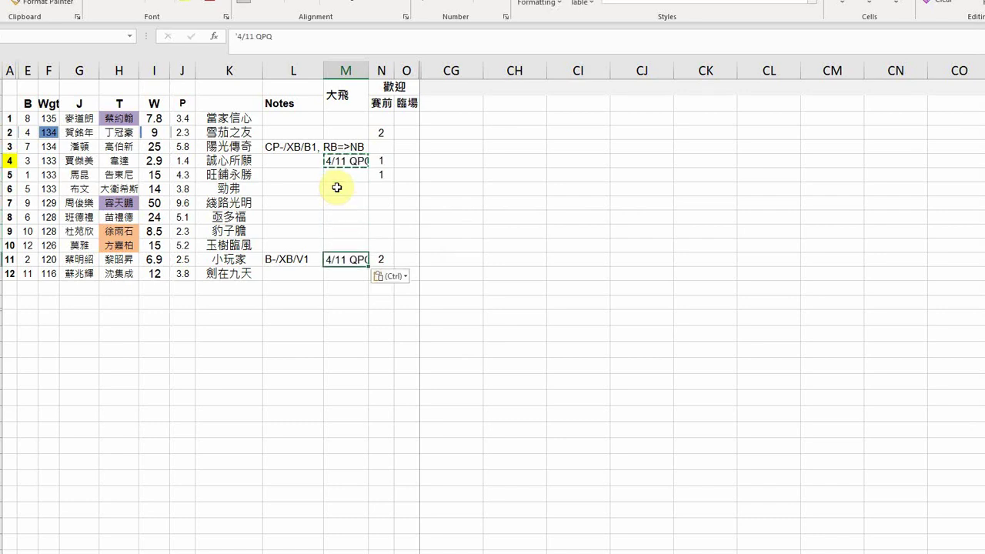
{"action": "key", "text": "Escape"}
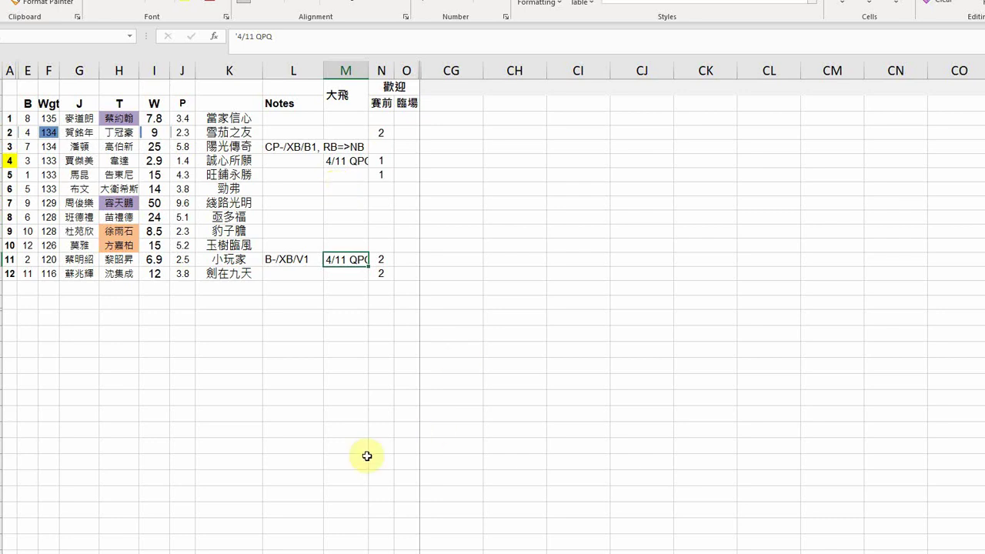
Switch to the race 4 sheet and enter 1 in the 賽前 column for horses 7 and 11
{"action": "left_click", "coordinate": [585, 552]}
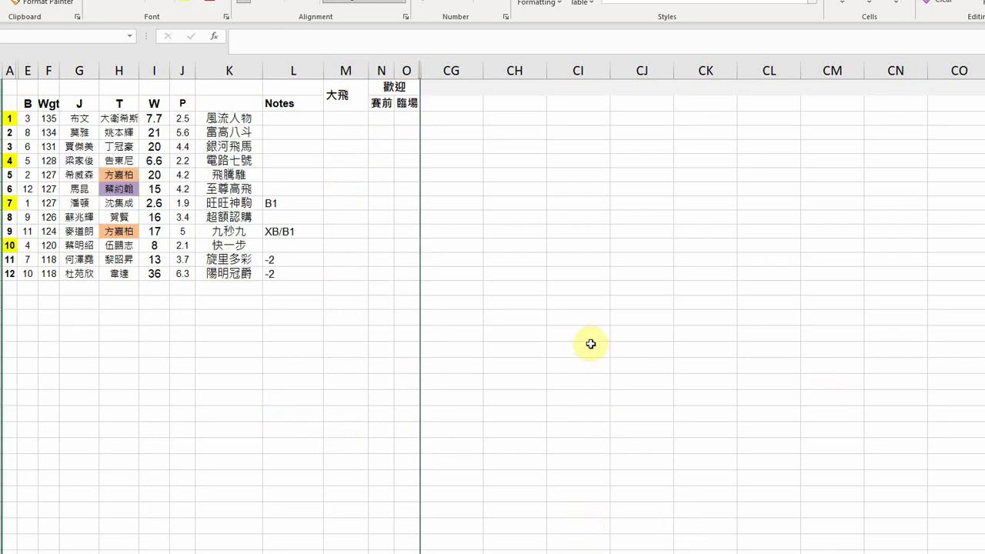
{"action": "left_click", "coordinate": [591, 344]}
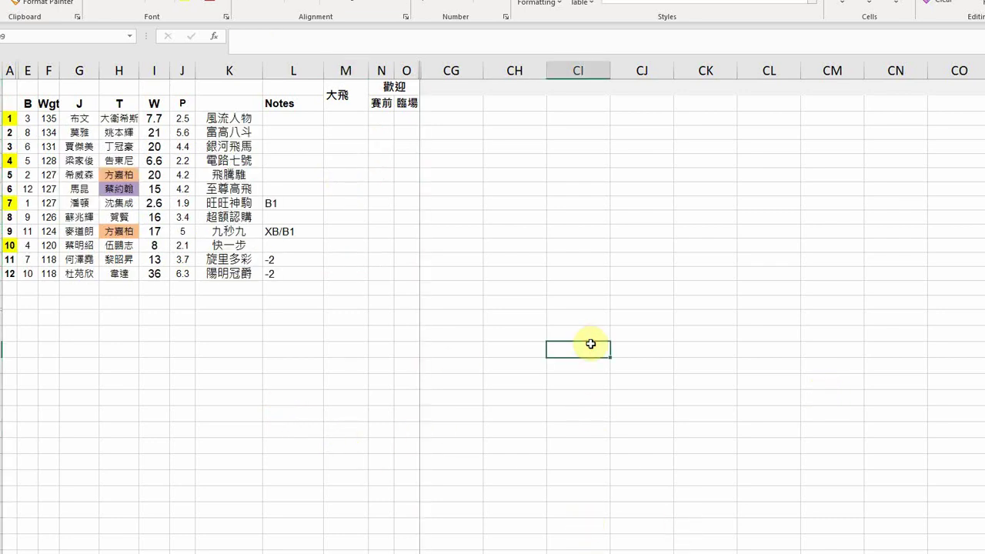
{"action": "left_click", "coordinate": [369, 203]}
{"action": "type", "text": "1"}
{"action": "key", "text": "Return"}
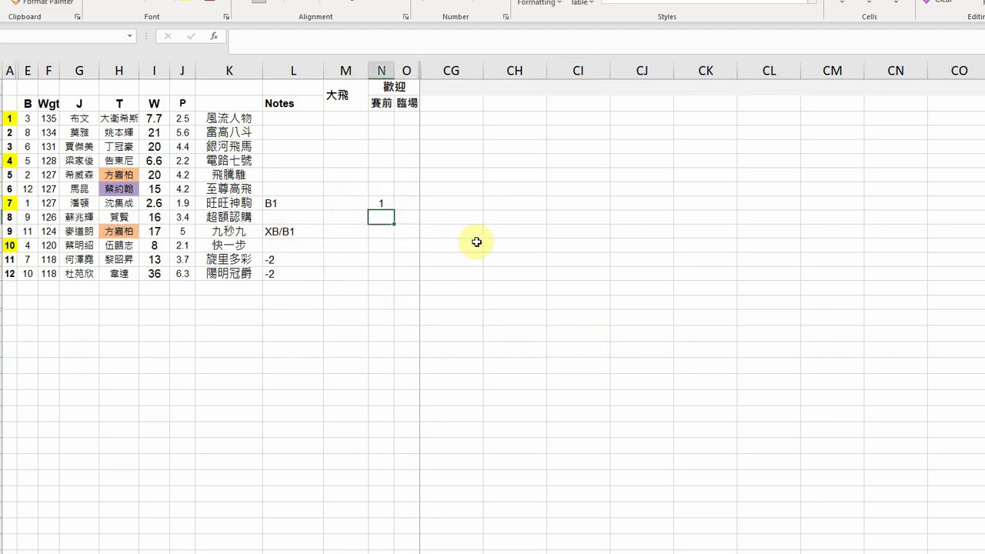
{"action": "key", "text": "Down"}
{"action": "key", "text": "Down"}
{"action": "key", "text": "Down"}
{"action": "type", "text": "1"}
{"action": "key", "text": "Return"}
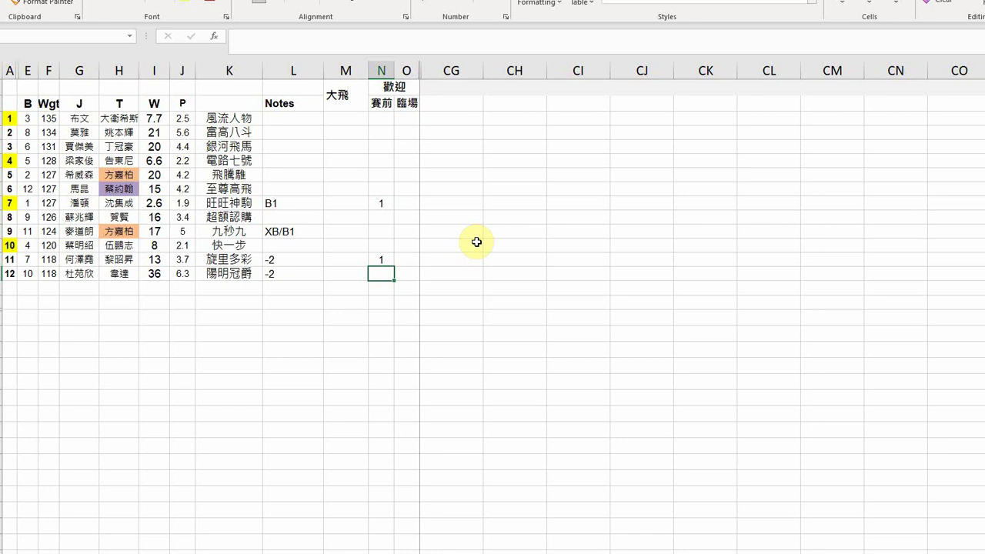
Enter 7W as text in the 大飛 column for horse 7 of race 4
{"action": "left_click", "coordinate": [335, 204]}
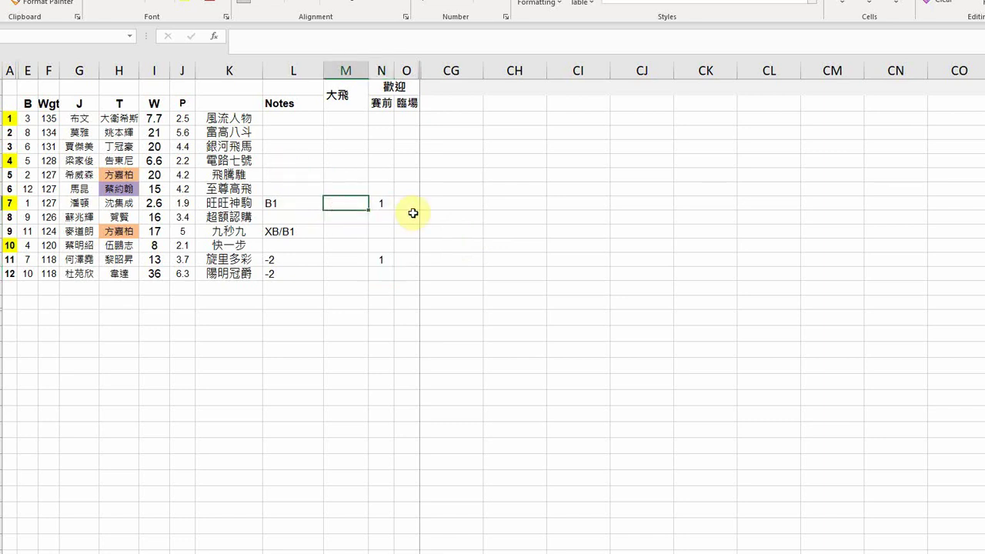
{"action": "type", "text": "7W"}
{"action": "key", "text": "Return"}
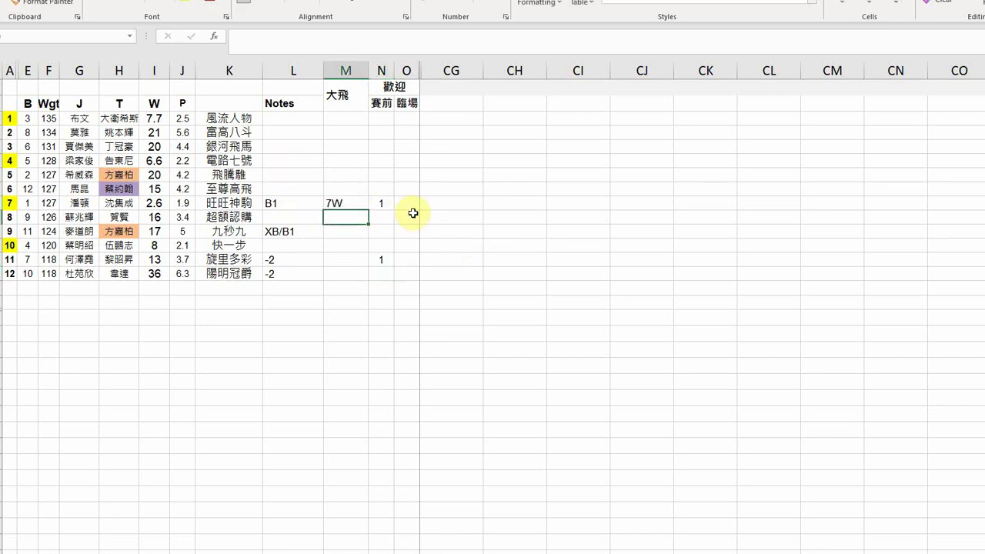
{"action": "key", "text": "Up"}
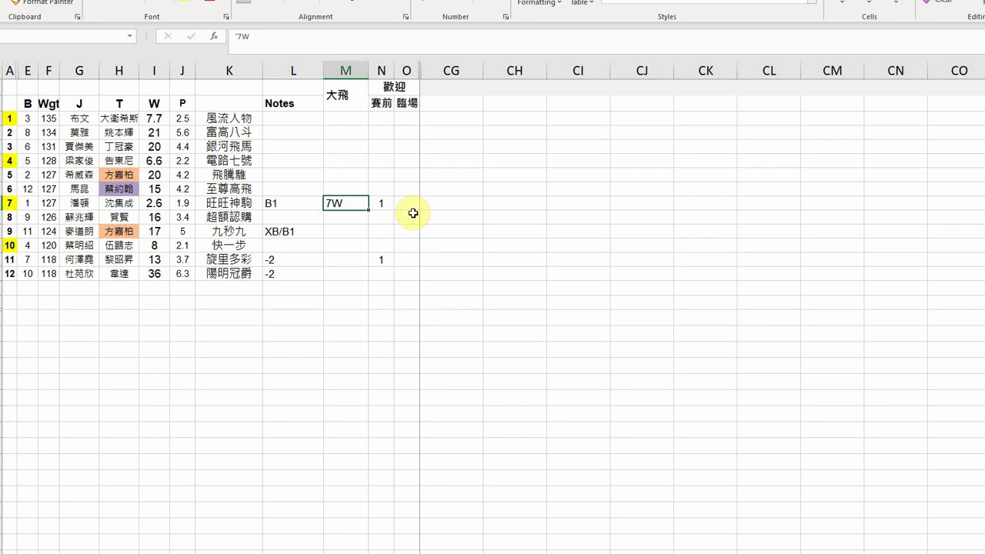
Switch to the race 5 sheet and enter 1, 1 and 2 in the 賽前 column for horses 1, 2 and 3
{"action": "left_click", "coordinate": [675, 550]}
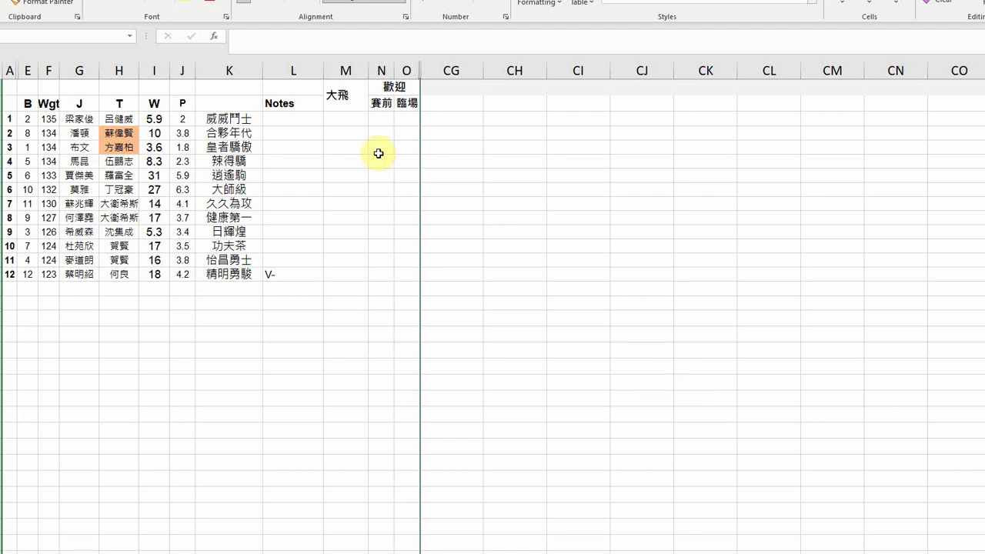
{"action": "left_click", "coordinate": [377, 118]}
{"action": "type", "text": "1"}
{"action": "key", "text": "Return"}
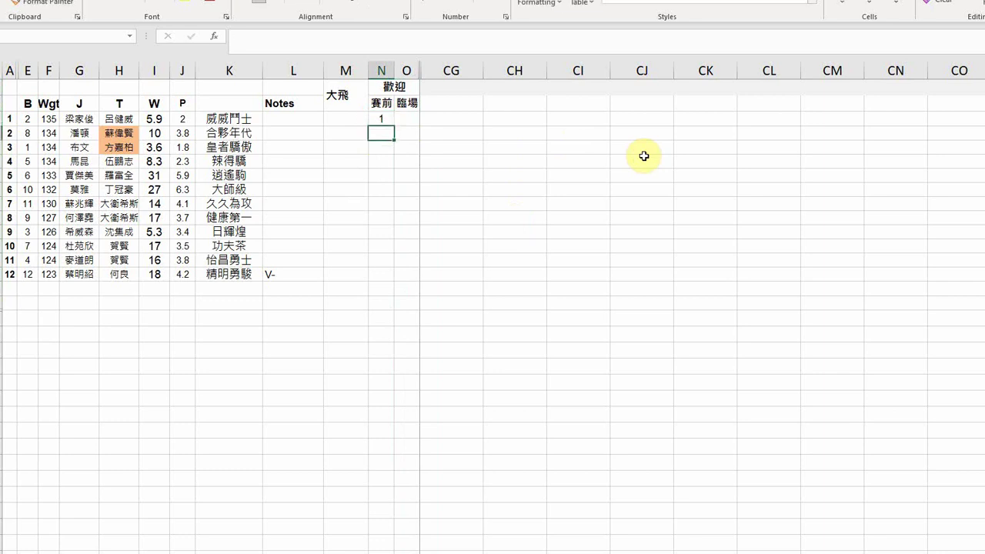
{"action": "type", "text": "1"}
{"action": "key", "text": "Return"}
{"action": "type", "text": "2"}
{"action": "key", "text": "Return"}
Enter 2 in the 賽前 column for horse 12 of race 5
{"action": "key", "text": "Return"}
{"action": "key", "text": "Return"}
{"action": "key", "text": "Return"}
{"action": "key", "text": "Return"}
{"action": "key", "text": "Return"}
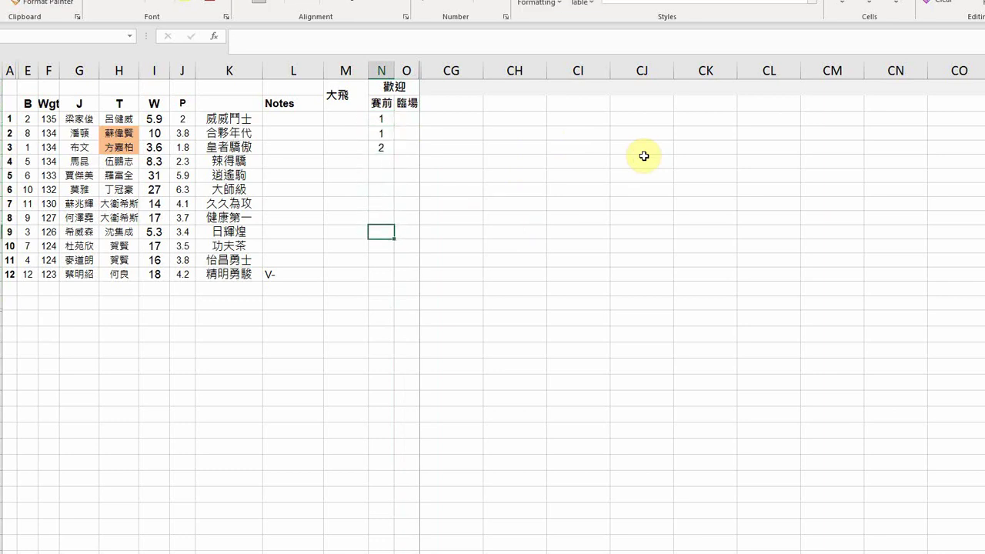
{"action": "key", "text": "Return"}
{"action": "key", "text": "Return"}
{"action": "key", "text": "Return"}
{"action": "type", "text": "2"}
{"action": "key", "text": "Return"}
Enter 9W in the 大飛 cell for horse 9 of race 5
{"action": "key", "text": "Left"}
{"action": "key", "text": "Up"}
{"action": "key", "text": "Up"}
{"action": "key", "text": "Up"}
{"action": "key", "text": "Up"}
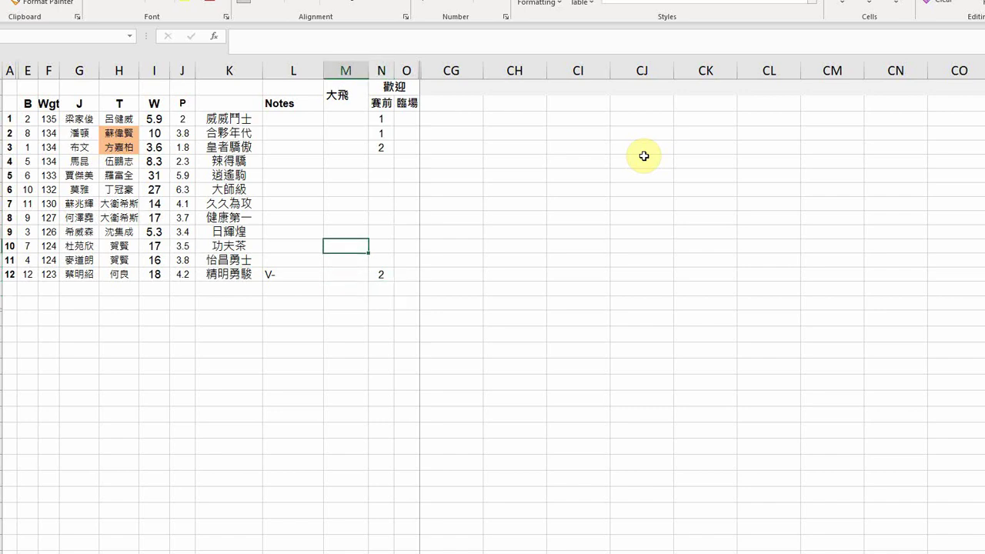
{"action": "type", "text": "9W"}
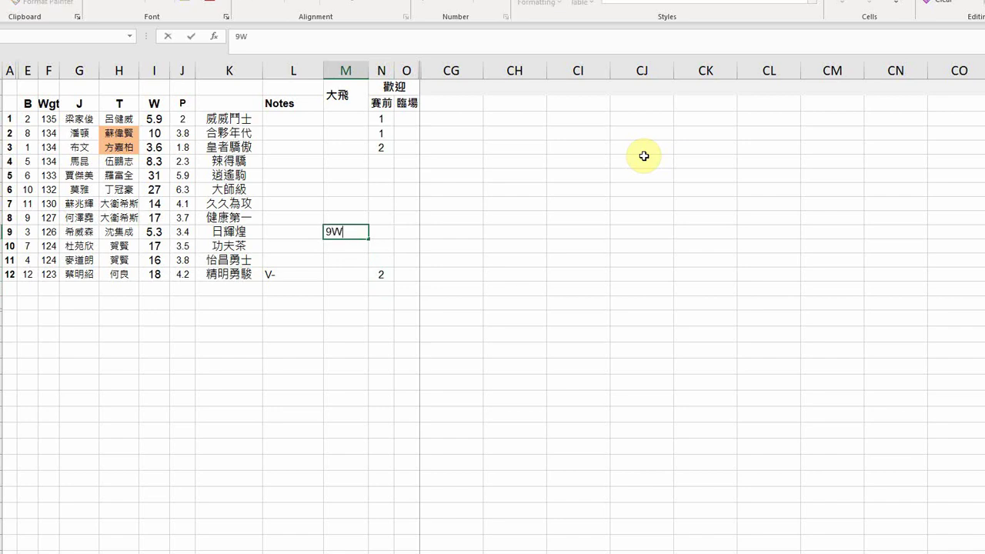
{"action": "key", "text": "Return"}
{"action": "key", "text": "Up"}
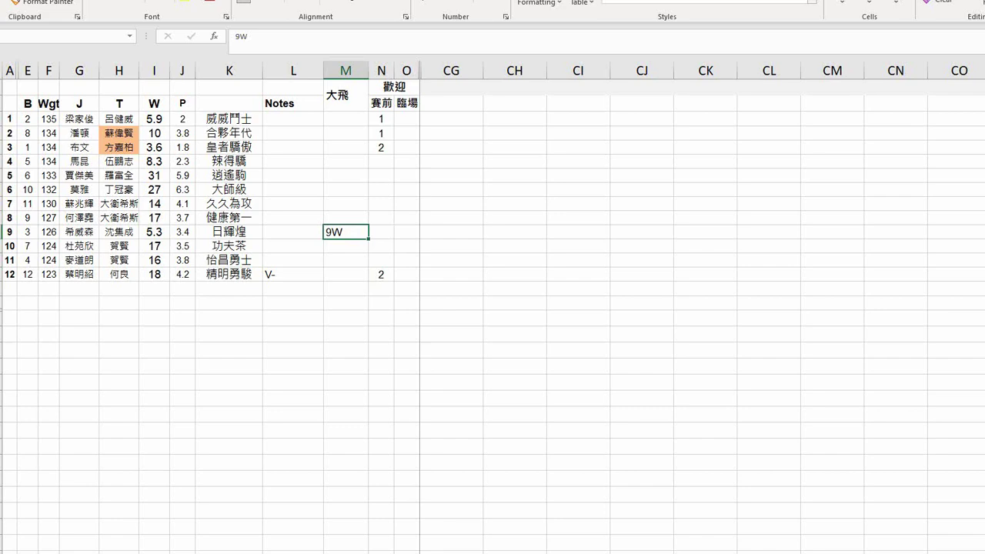
Switch to the betting website and examine the 孖寶 odds for race 5, including the win odds of both legs
{"action": "key", "text": "alt+Tab"}
{"action": "left_click", "coordinate": [223, 340]}
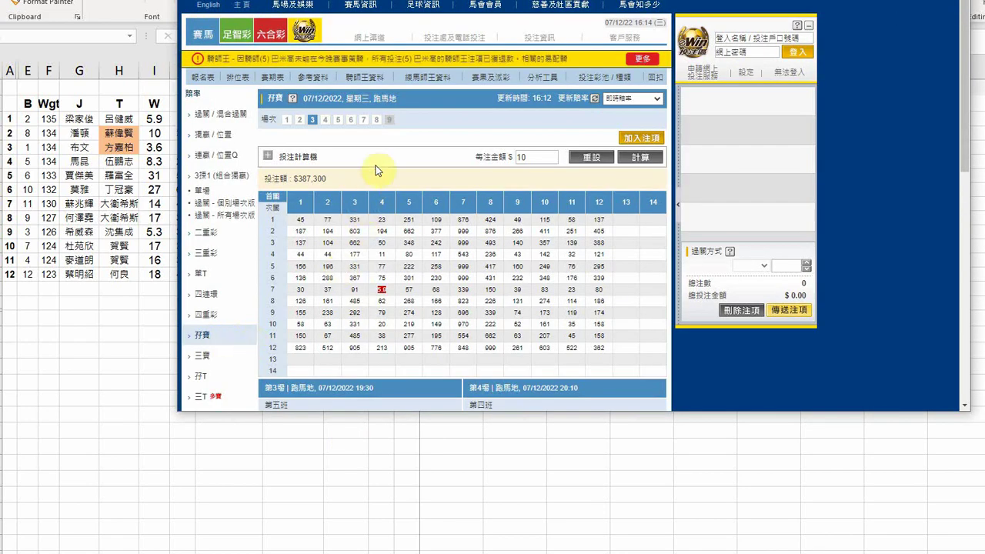
{"action": "left_click", "coordinate": [338, 120]}
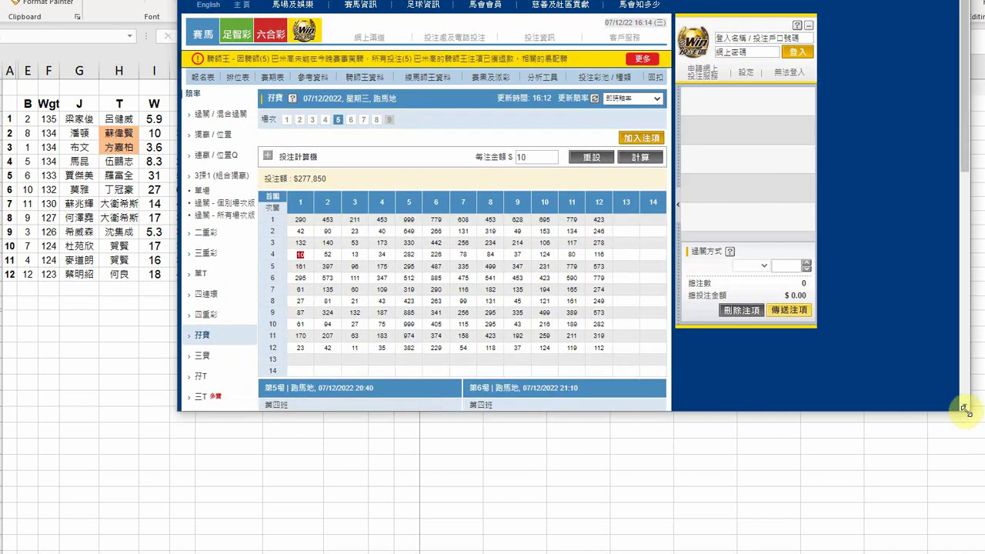
{"action": "left_click_drag", "start_coordinate": [966, 410], "coordinate": [967, 553]}
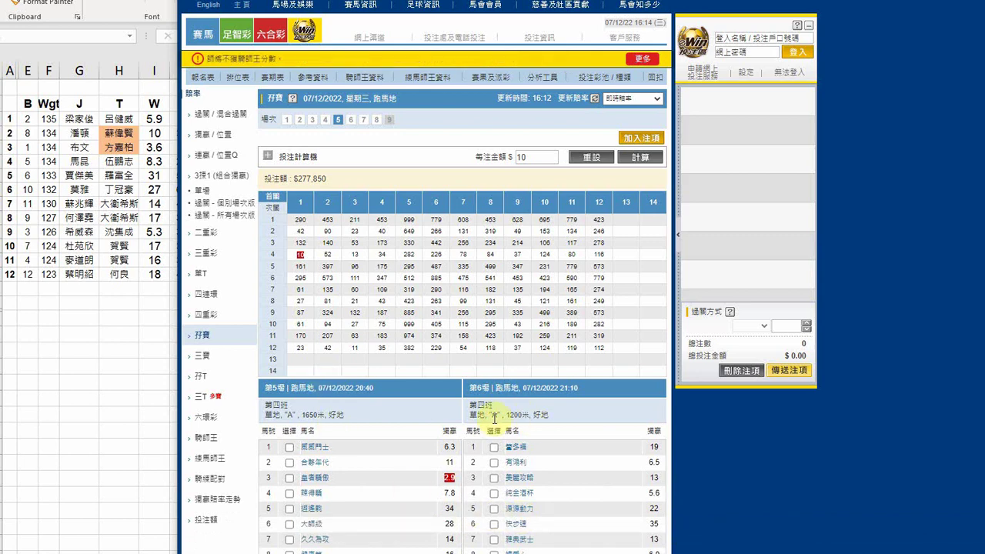
{"action": "scroll", "coordinate": [494, 417], "scroll_direction": "down", "scroll_amount": 1}
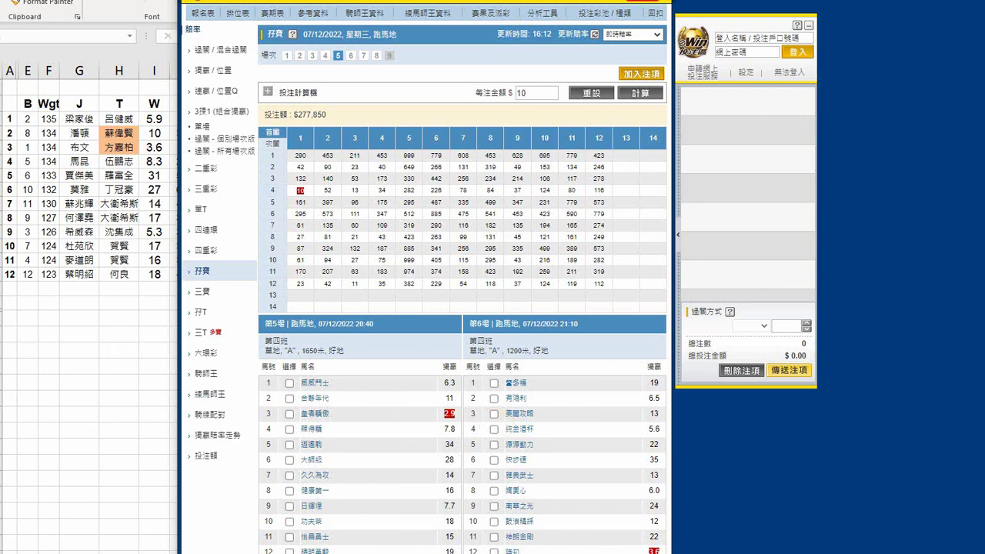
Return to the workbook and enter "Double to Stablemate" in the Notes cell for horse 1 of race 5
{"action": "left_click", "coordinate": [148, 136]}
{"action": "left_click", "coordinate": [298, 123]}
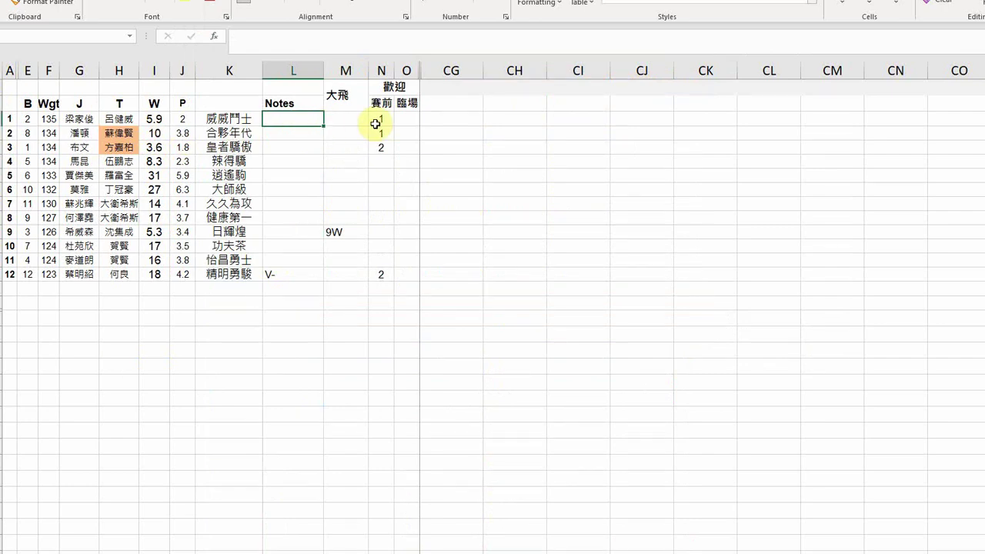
{"action": "type", "text": "Double to "}
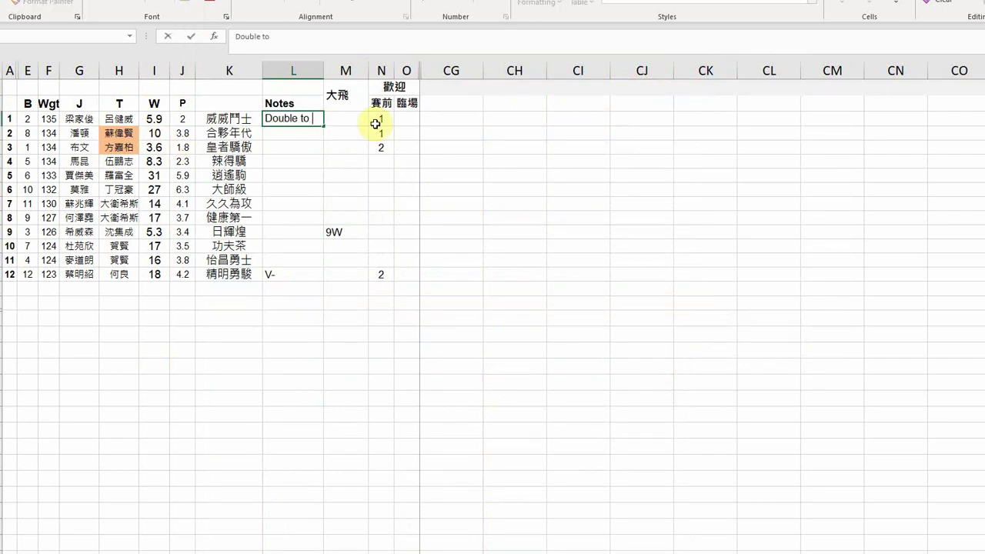
{"action": "type", "text": "Stablemate"}
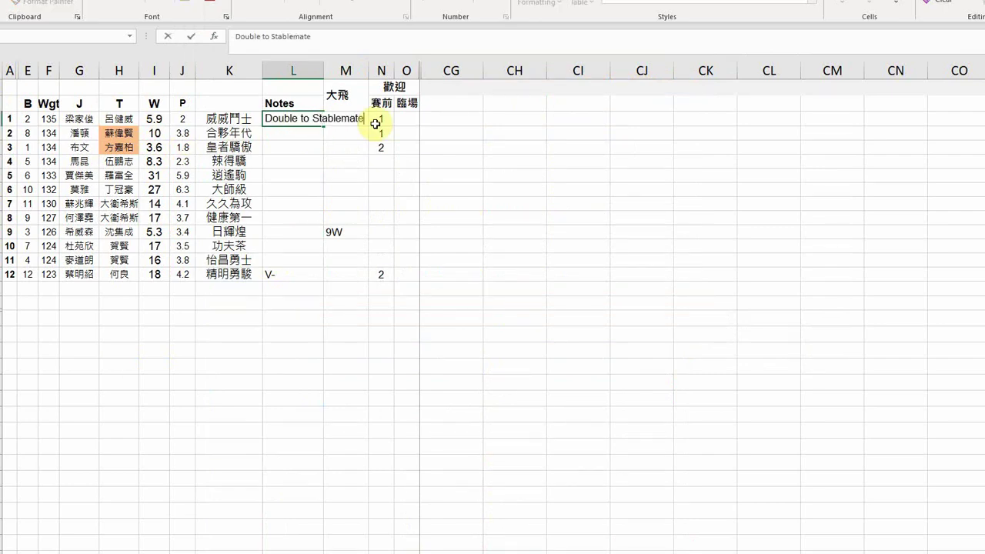
{"action": "key", "text": "Return"}
{"action": "key", "text": "Up"}
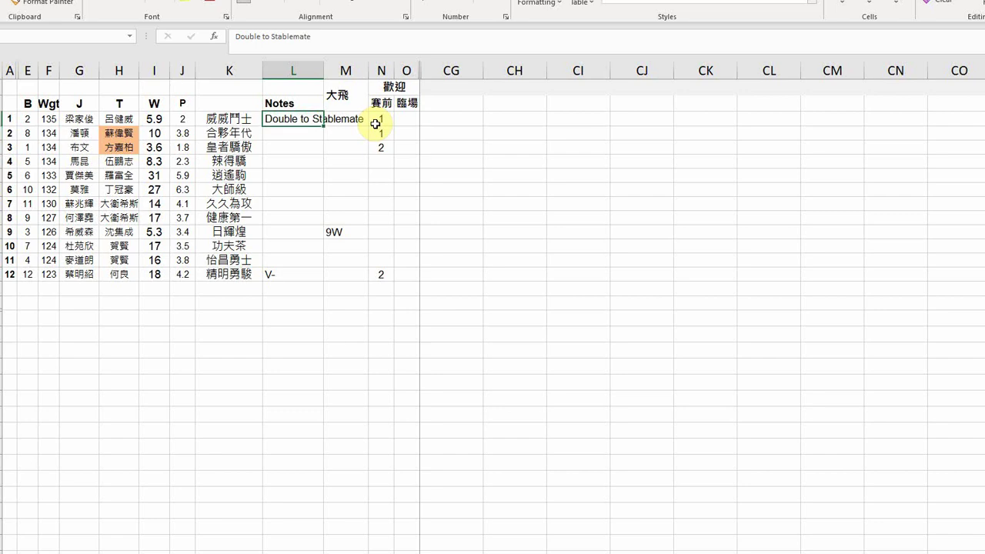
Move the "Double to Stablemate" text from the Notes cell of horse 1 to its 大飛 cell
{"action": "key", "text": "ctrl+c"}
{"action": "key", "text": "Right"}
{"action": "key", "text": "ctrl+v"}
{"action": "key", "text": "Left"}
{"action": "key", "text": "Delete"}
{"action": "key", "text": "Right"}
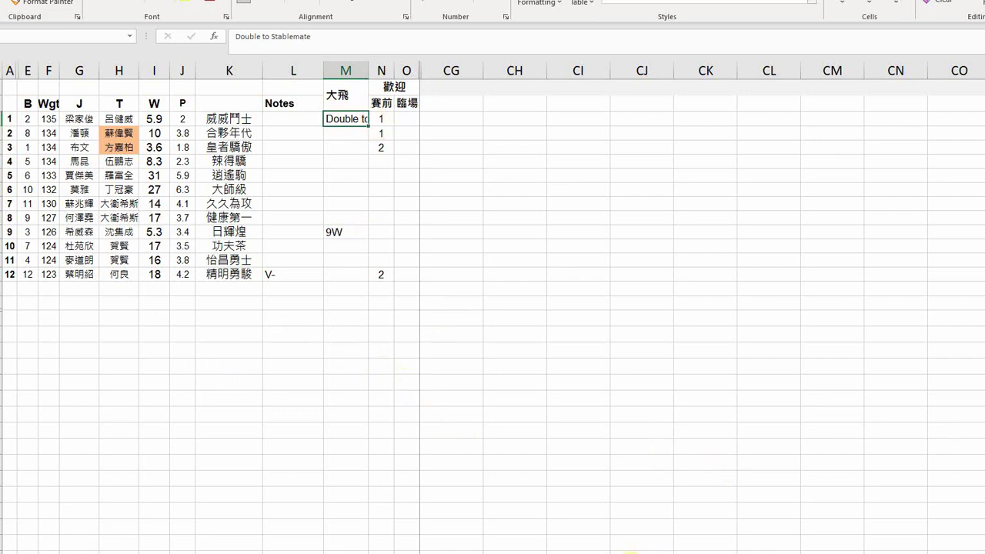
Switch to the race 6 sheet and enter 1 in the 賽前 column for horse 4
{"action": "key", "text": "ctrl+Page_Down"}
{"action": "left_click", "coordinate": [344, 268]}
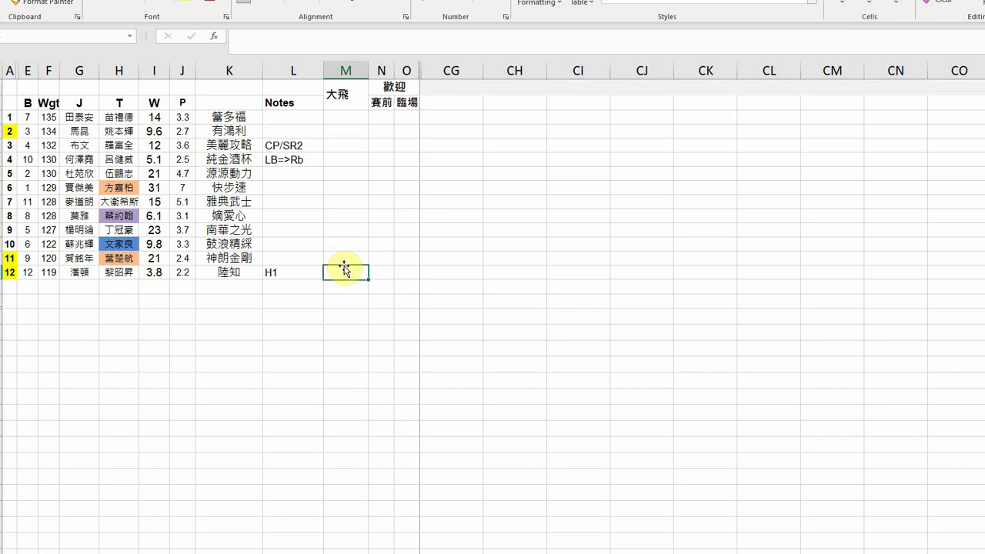
{"action": "key", "text": "Up"}
{"action": "key", "text": "Up"}
{"action": "key", "text": "Up"}
{"action": "key", "text": "Up"}
{"action": "key", "text": "Up"}
{"action": "key", "text": "Up"}
{"action": "key", "text": "Up"}
{"action": "key", "text": "Up"}
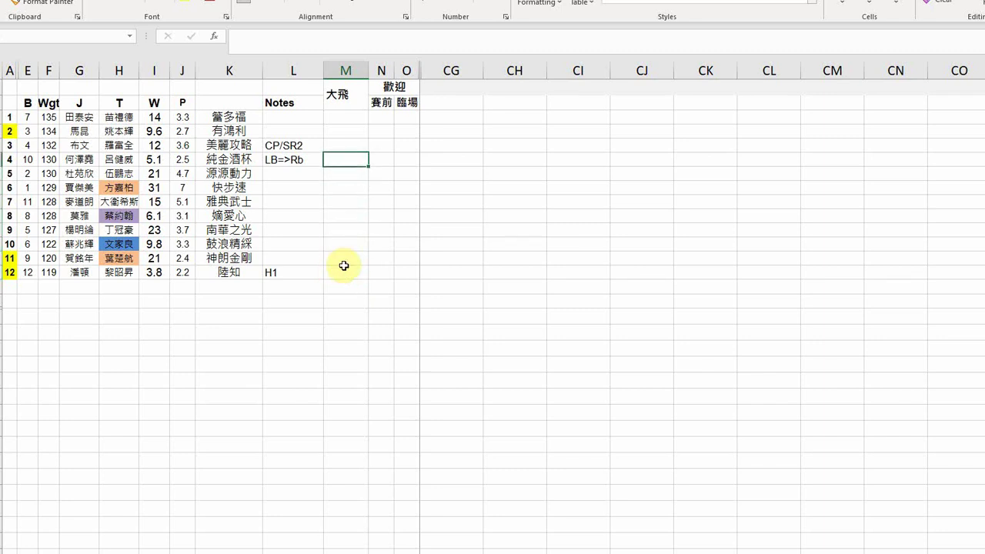
{"action": "key", "text": "Right"}
{"action": "type", "text": "1"}
{"action": "key", "text": "Return"}
Enter 1 in the 賽前 column for horse 10 of race 6
{"action": "key", "text": "Down"}
{"action": "key", "text": "Down"}
{"action": "key", "text": "Down"}
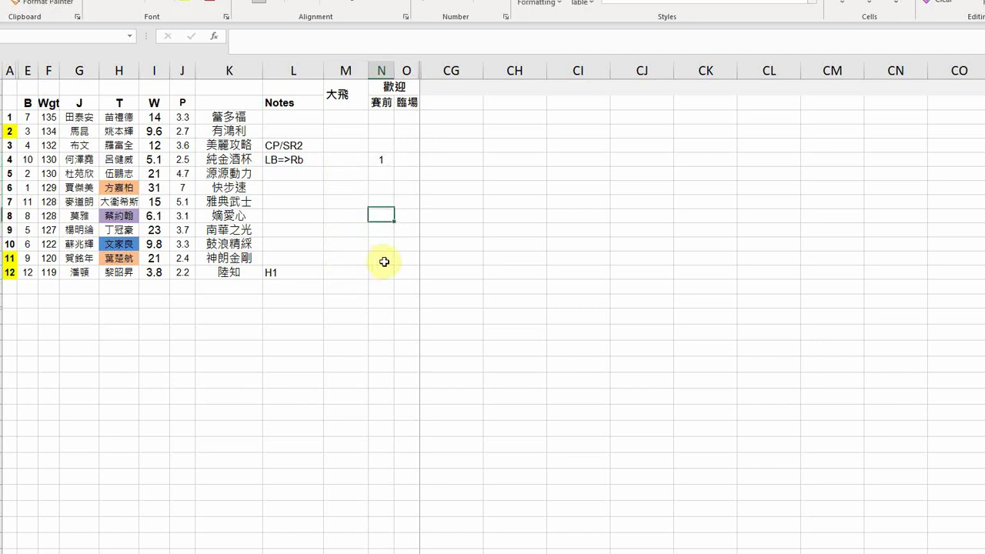
{"action": "key", "text": "Down"}
{"action": "key", "text": "Down"}
{"action": "type", "text": "1"}
{"action": "key", "text": "Return"}
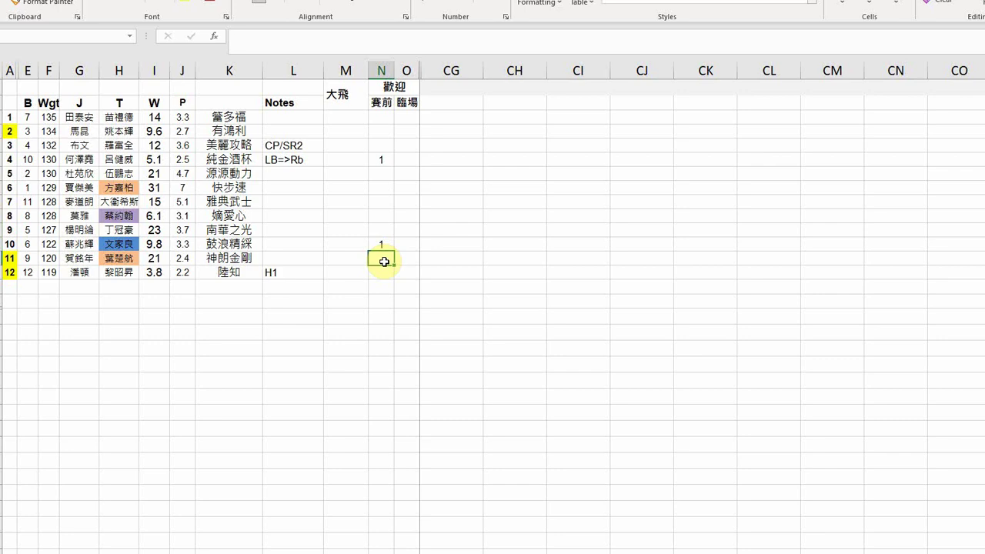
Enter 2 in the 賽前 column for horse 3 of race 6
{"action": "key", "text": "Up"}
{"action": "key", "text": "Up"}
{"action": "key", "text": "Up"}
{"action": "key", "text": "Up"}
{"action": "key", "text": "Up"}
{"action": "key", "text": "Up"}
{"action": "key", "text": "Up"}
{"action": "key", "text": "Up"}
{"action": "key", "text": "Up"}
{"action": "key", "text": "Down"}
{"action": "type", "text": "2"}
{"action": "key", "text": "Return"}
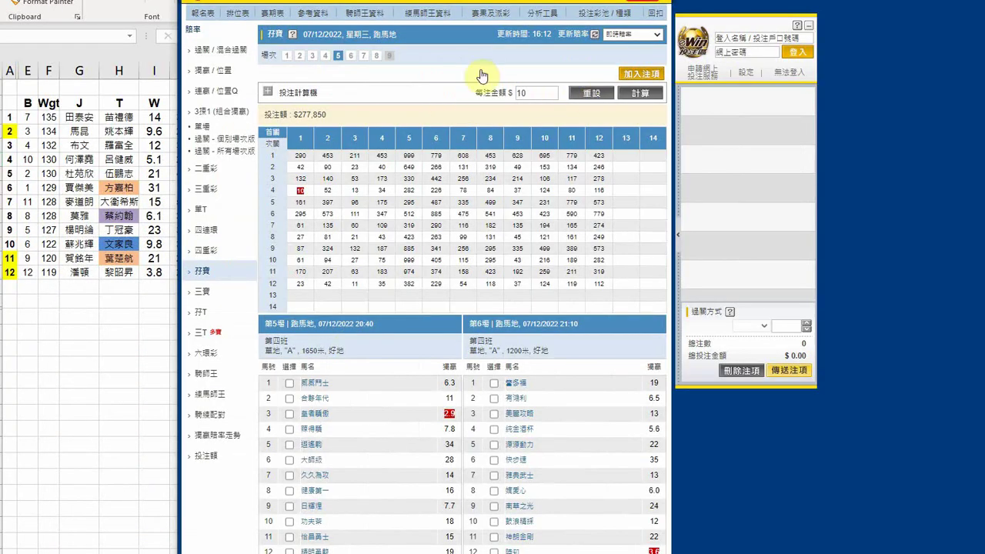
Check the 連贏/位置Q odds for race 6 on the betting website and return to the workbook
{"action": "left_click", "coordinate": [216, 91]}
{"action": "left_click", "coordinate": [353, 127]}
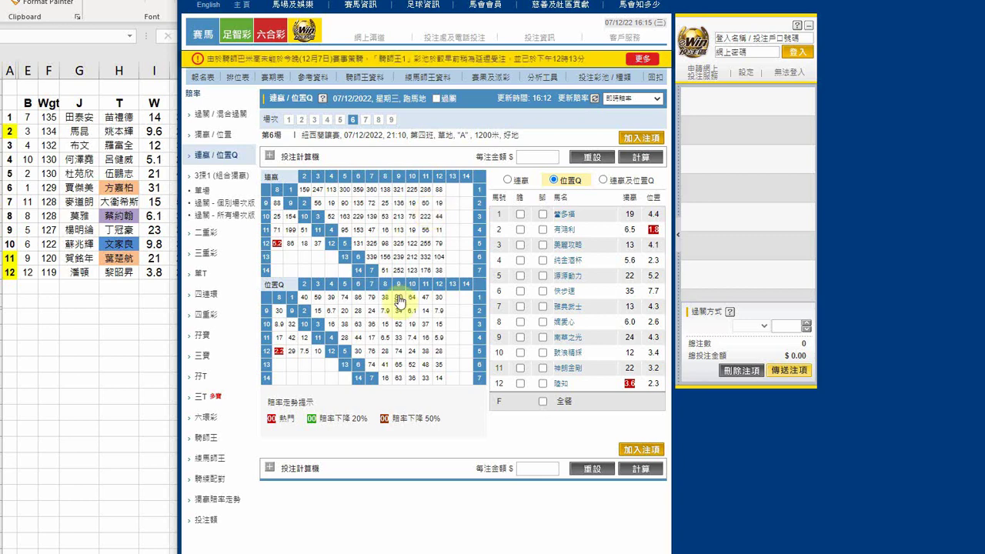
{"action": "left_click", "coordinate": [150, 345]}
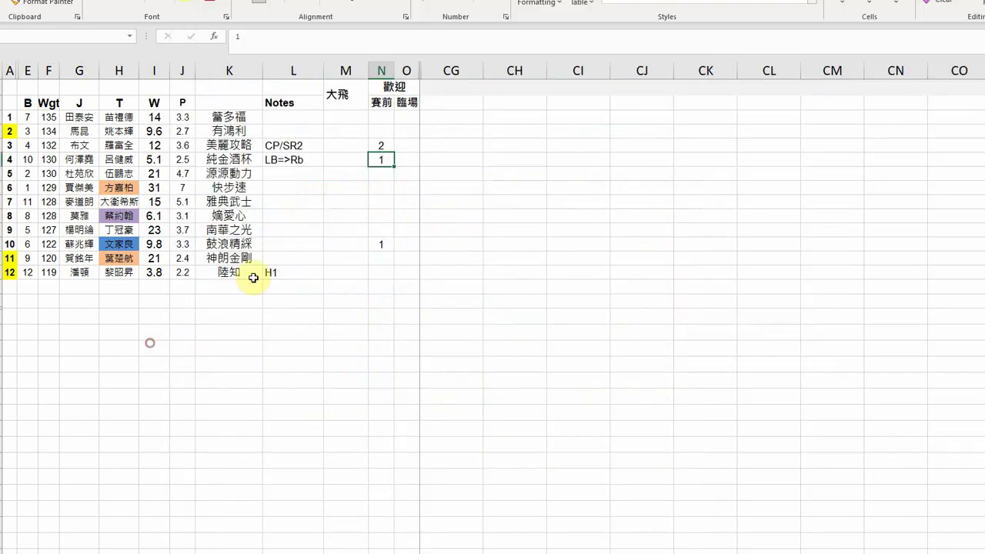
Enter "8/12 QPQ" in the 大飛 cell for horse 8 of race 6
{"action": "left_click", "coordinate": [336, 217]}
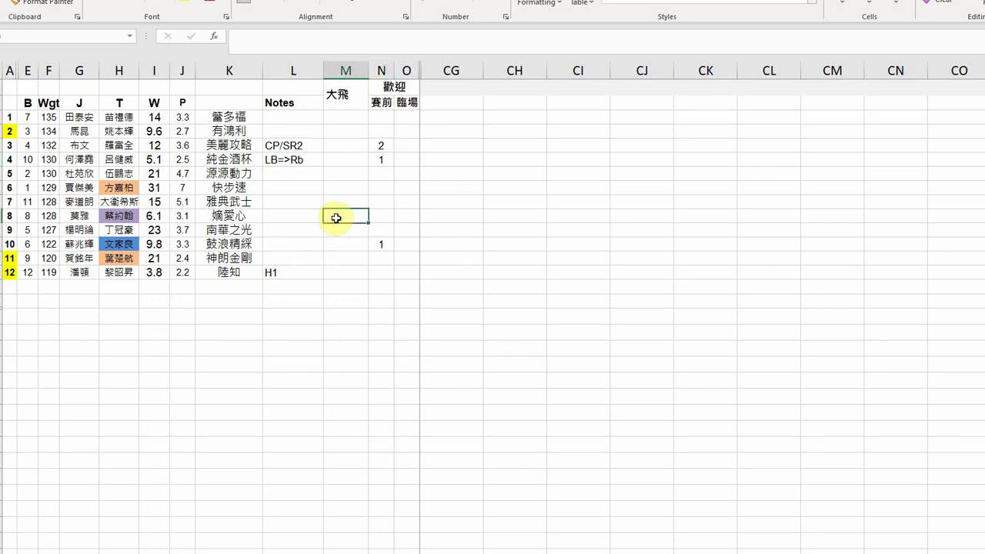
{"action": "type", "text": "8/12 QPQ"}
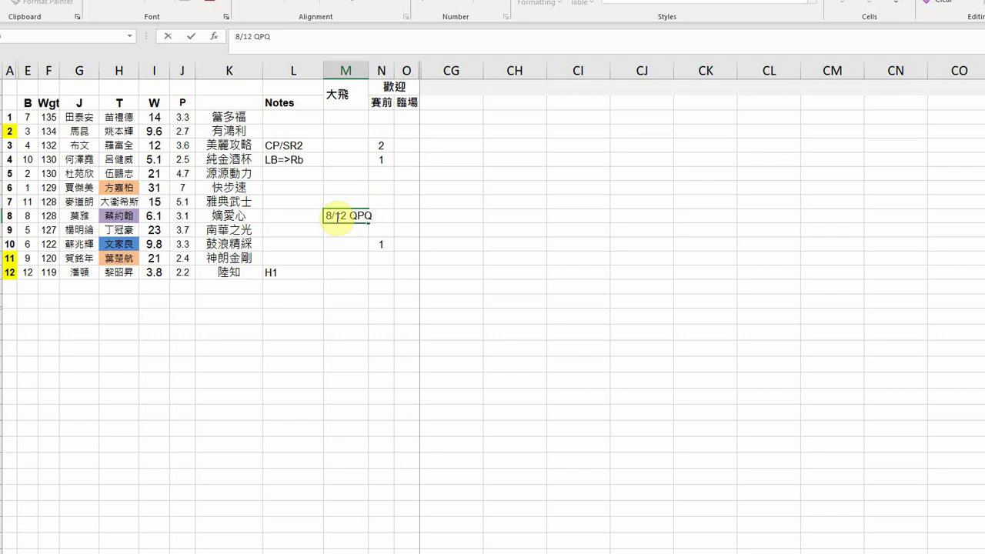
{"action": "type", "text": " 12"}
{"action": "key", "text": "BackSpace"}
{"action": "key", "text": "BackSpace"}
{"action": "key", "text": "BackSpace"}
{"action": "key", "text": "Return"}
Copy the 大飛 entry of horse 8 to the 大飛 cell of horse 12
{"action": "left_click", "coordinate": [336, 218]}
{"action": "key", "text": "ctrl+c"}
{"action": "key", "text": "Down"}
{"action": "key", "text": "Down"}
{"action": "key", "text": "Down"}
{"action": "key", "text": "Down"}
{"action": "key", "text": "ctrl+v"}
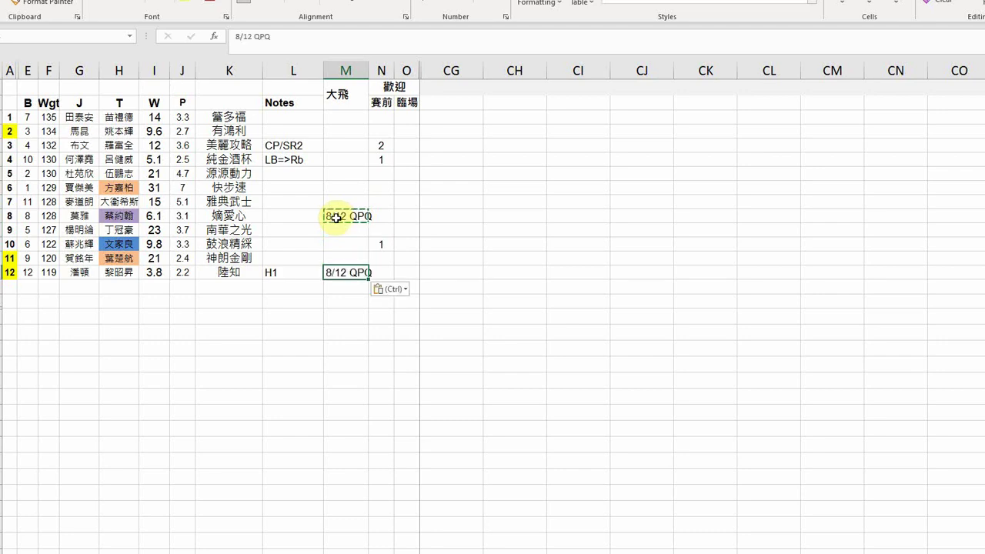
{"action": "key", "text": "Escape"}
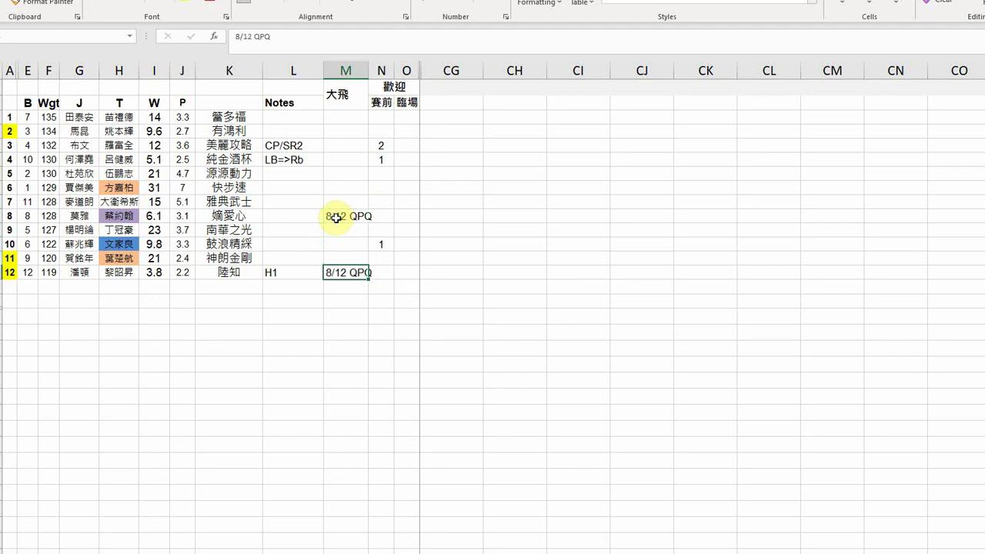
Enter 2WP in the 大飛 cell for horse 2 of race 6
{"action": "key", "text": "Up"}
{"action": "key", "text": "Up"}
{"action": "key", "text": "Up"}
{"action": "key", "text": "Up"}
{"action": "key", "text": "Up"}
{"action": "key", "text": "Up"}
{"action": "key", "text": "Up"}
{"action": "key", "text": "Up"}
{"action": "key", "text": "Up"}
{"action": "key", "text": "Up"}
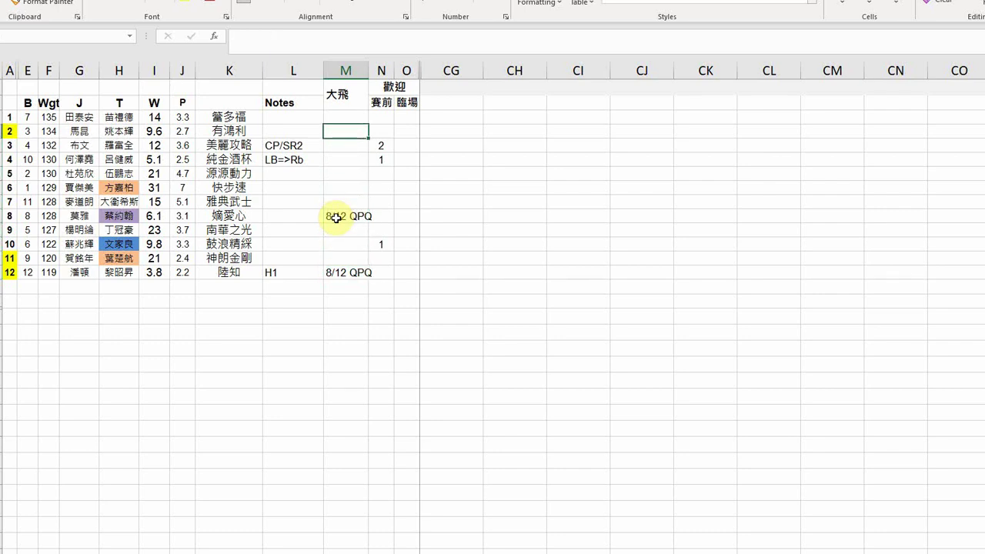
{"action": "type", "text": "2"}
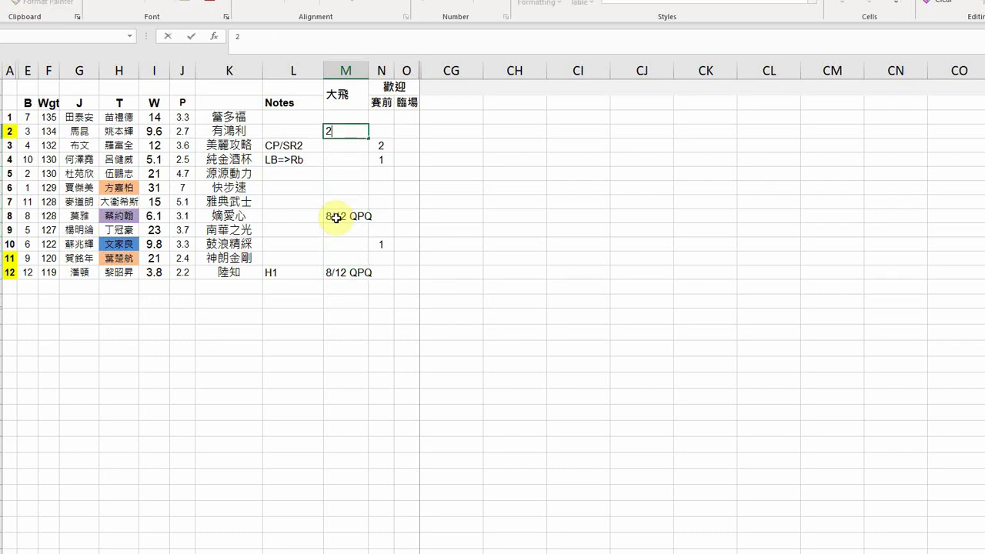
{"action": "type", "text": "WP"}
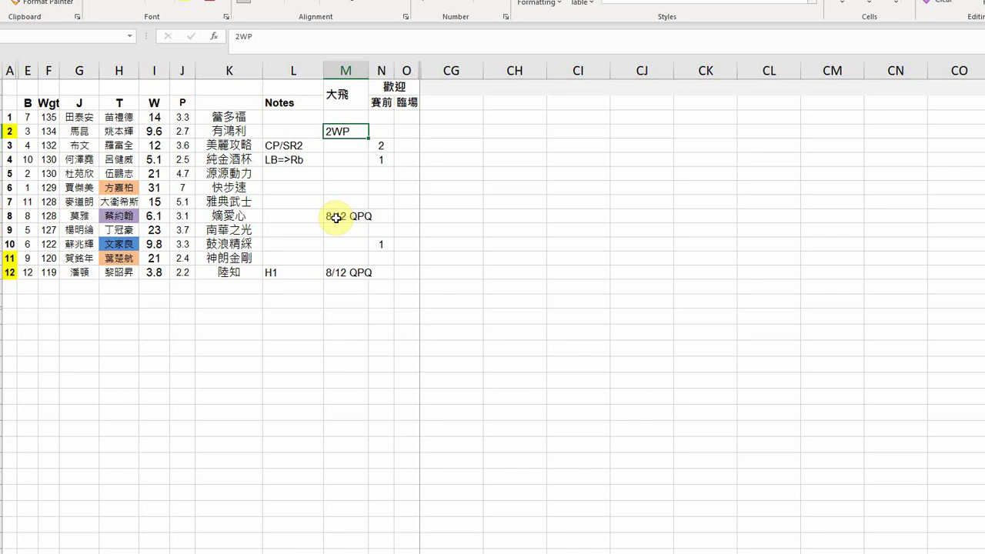
Switch to the race 7 sheet and enter 1 in the 賽前 column for horses 3 and 6
{"action": "left_click", "coordinate": [632, 552]}
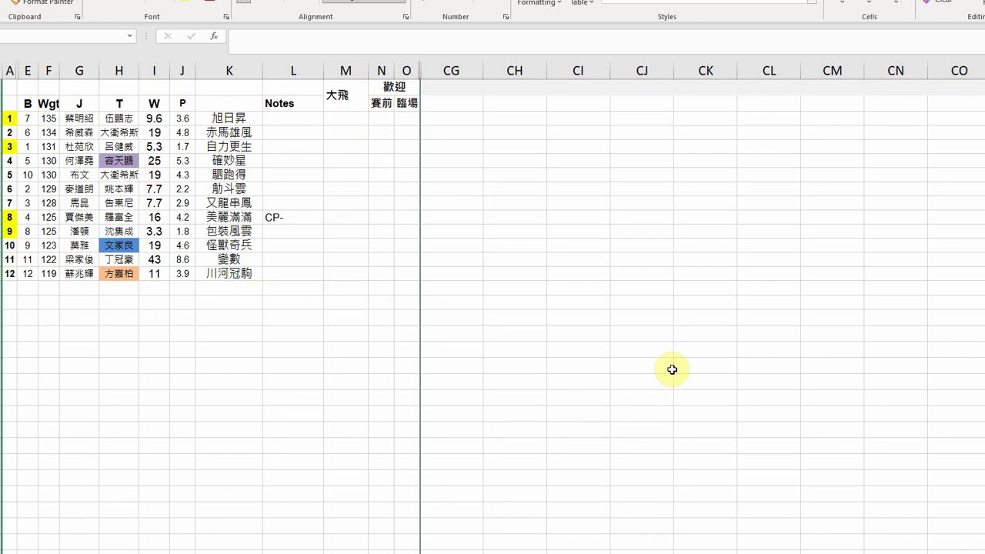
{"action": "left_click", "coordinate": [383, 148]}
{"action": "type", "text": "1"}
{"action": "key", "text": "Return"}
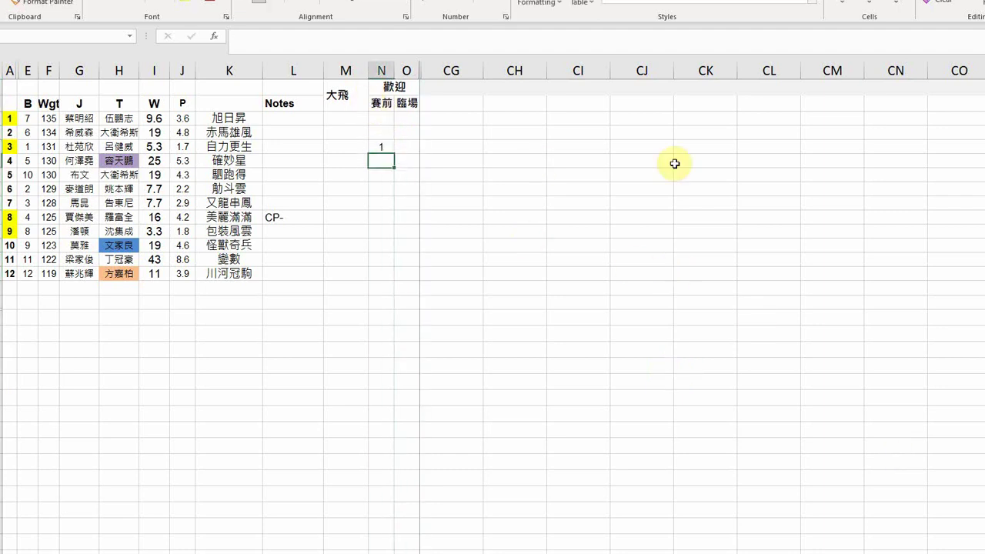
{"action": "key", "text": "Down"}
{"action": "key", "text": "Down"}
{"action": "type", "text": "1"}
{"action": "key", "text": "Return"}
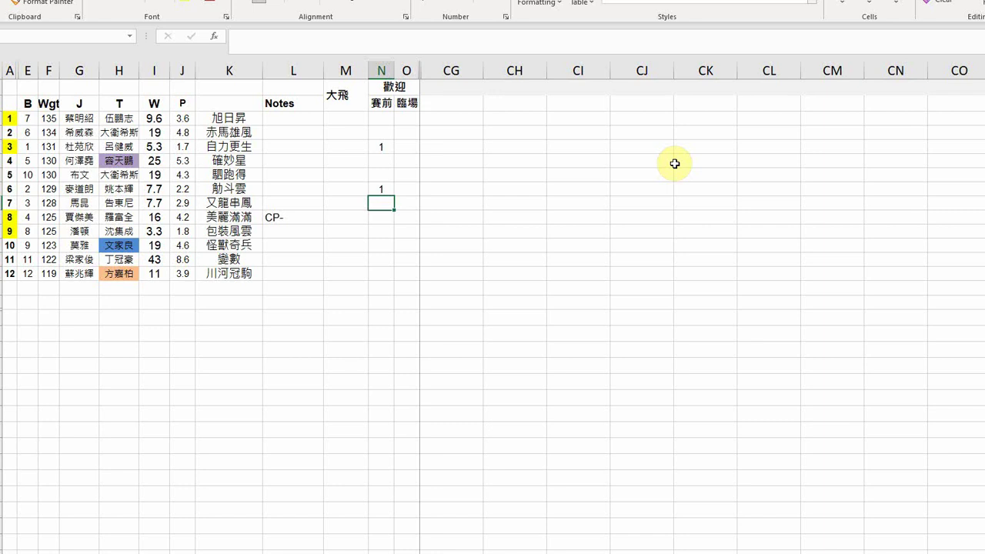
Enter 2 in the 賽前 column for horse 8 of race 7
{"action": "key", "text": "Down"}
{"action": "type", "text": "2"}
{"action": "key", "text": "Return"}
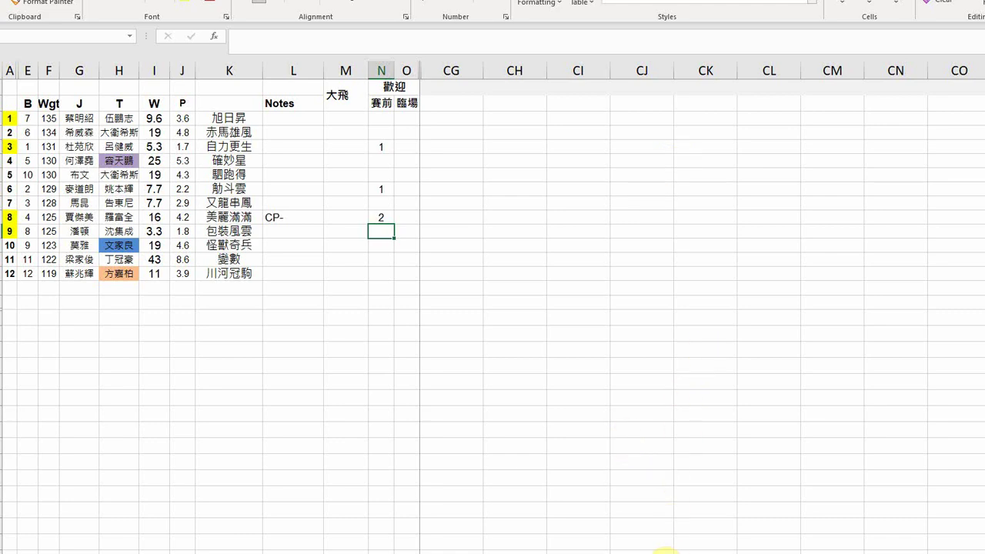
Switch to the race 8 sheet and enter 1 for horse 3 and 2 for horse 4 in the 賽前 column
{"action": "left_click", "coordinate": [661, 551]}
{"action": "left_click", "coordinate": [573, 361]}
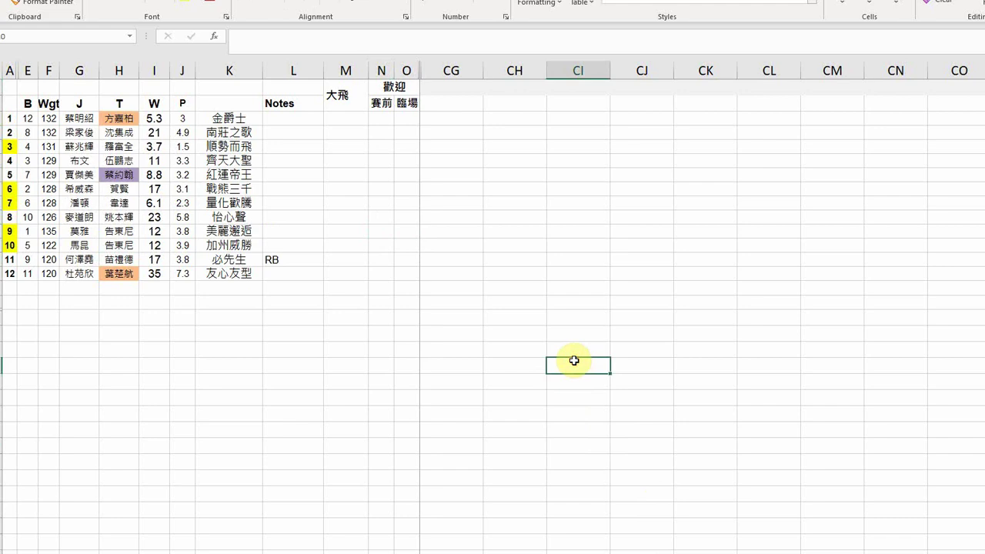
{"action": "left_click", "coordinate": [370, 150]}
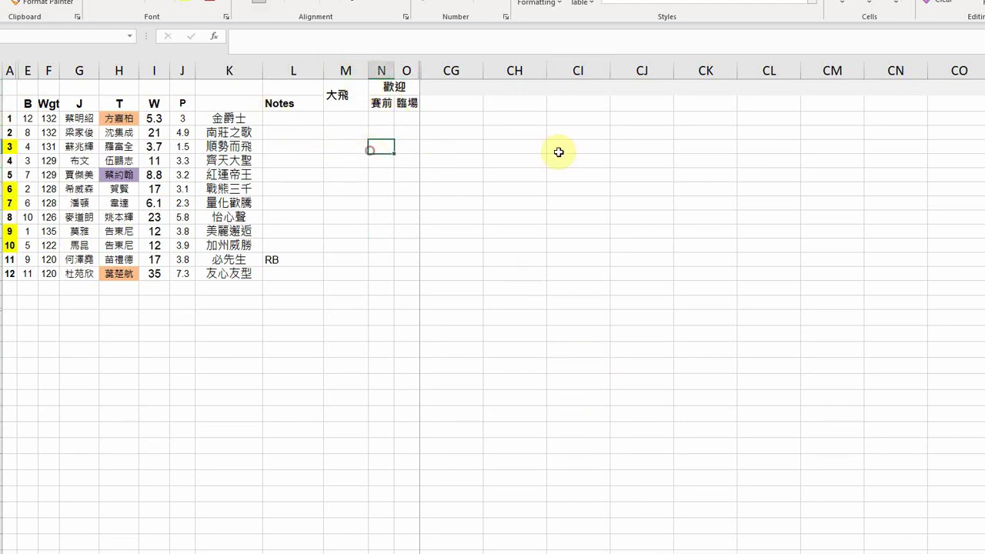
{"action": "type", "text": "1"}
{"action": "key", "text": "Return"}
{"action": "type", "text": "2"}
{"action": "key", "text": "Return"}
{"action": "key", "text": "Return"}
{"action": "key", "text": "Return"}
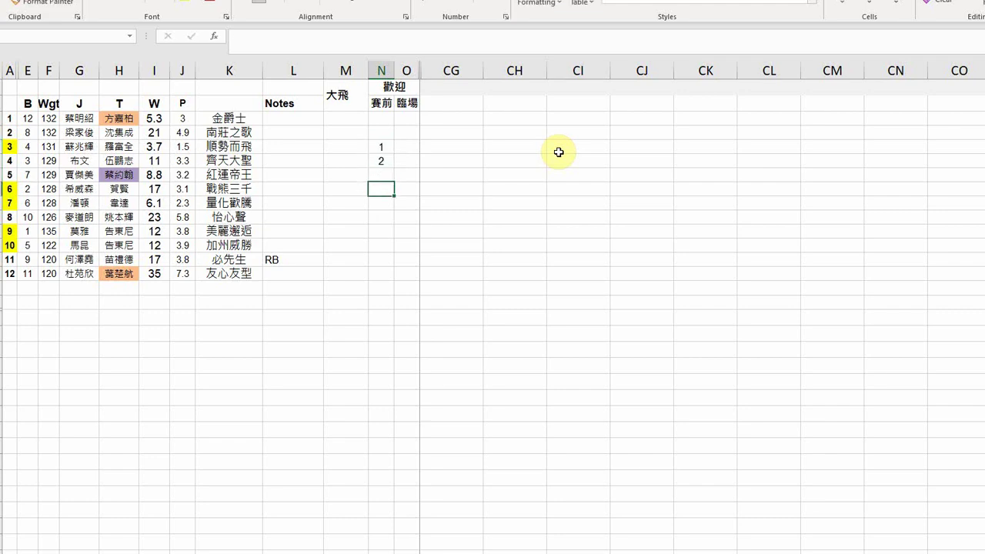
Enter 2 in the 賽前 column for horses 7 and 9 of race 8
{"action": "type", "text": "2"}
{"action": "key", "text": "Return"}
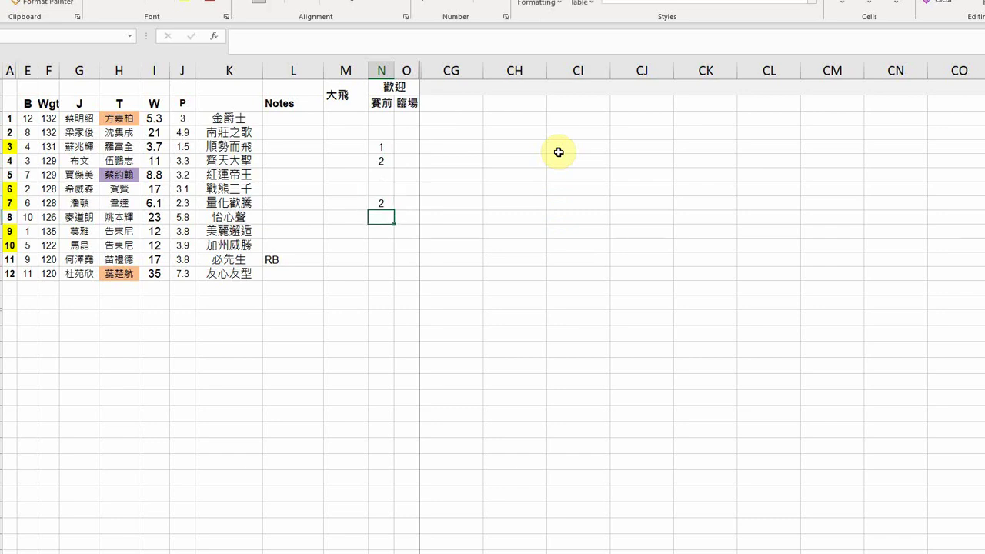
{"action": "key", "text": "Return"}
{"action": "type", "text": "2"}
{"action": "key", "text": "Return"}
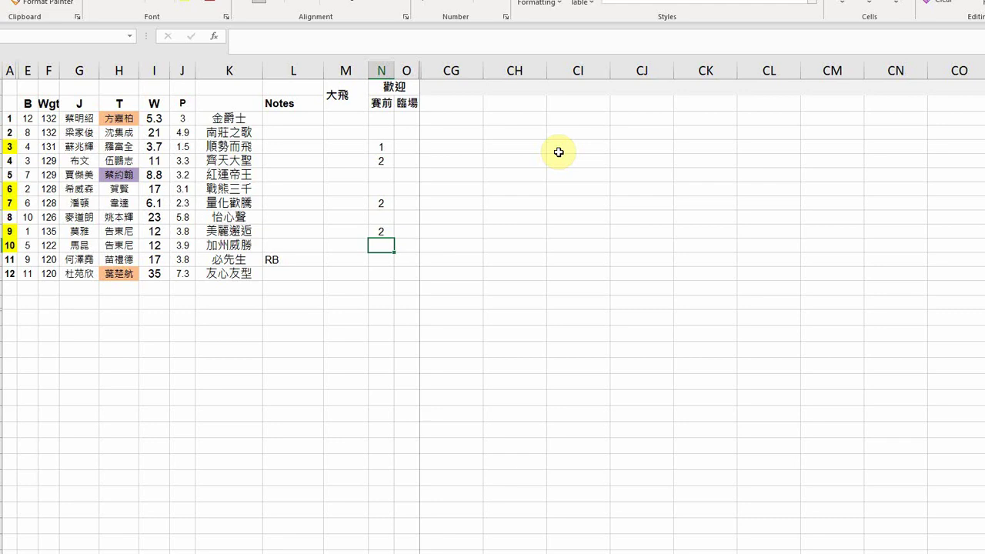
Enter Place in the 大飛 cell for horse 7 of race 8
{"action": "key", "text": "Left"}
{"action": "key", "text": "Up"}
{"action": "key", "text": "Up"}
{"action": "key", "text": "Up"}
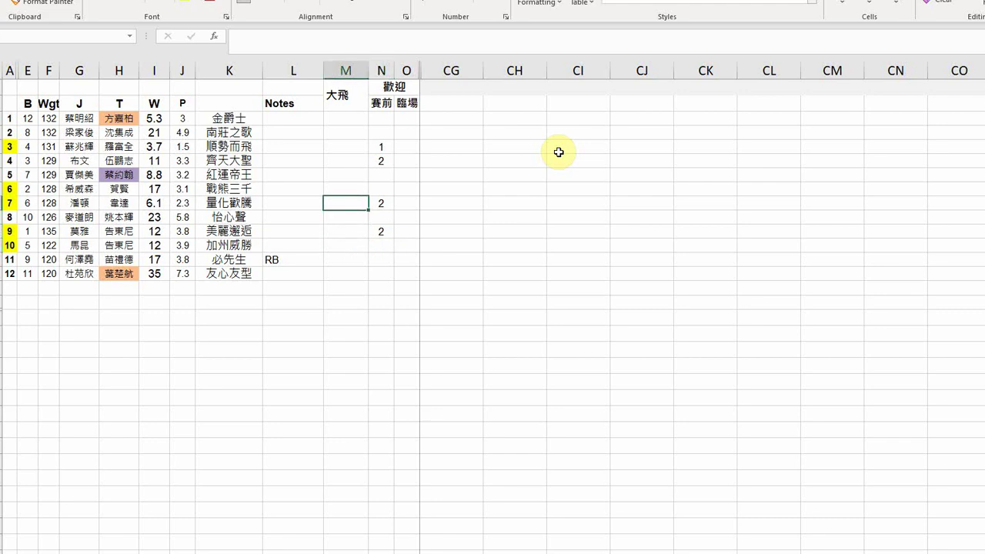
{"action": "type", "text": "'Place"}
{"action": "key", "text": "Return"}
{"action": "key", "text": "Up"}
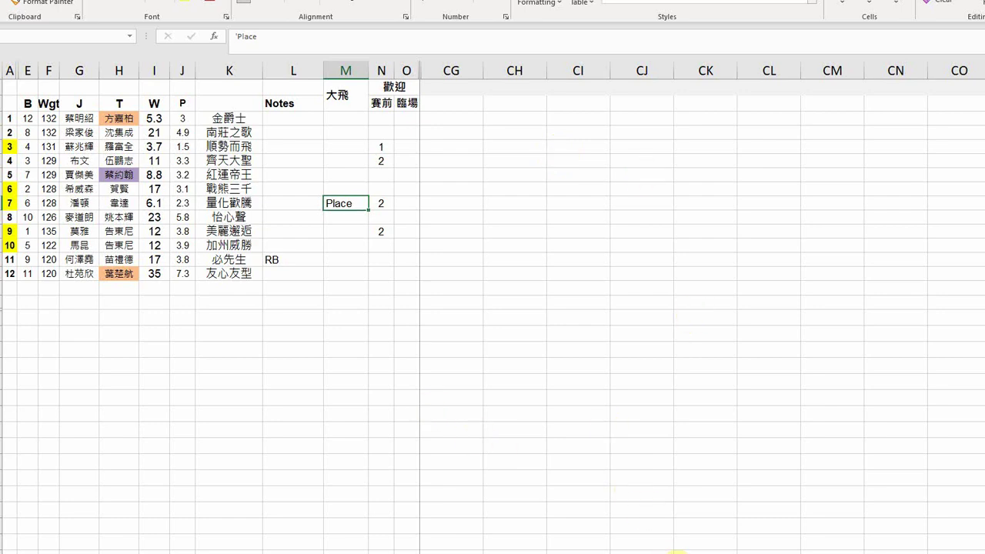
Switch to the race 9 sheet and enter 1 in the 賽前 column for horses 6 and 7
{"action": "left_click", "coordinate": [670, 549]}
{"action": "left_click", "coordinate": [554, 308]}
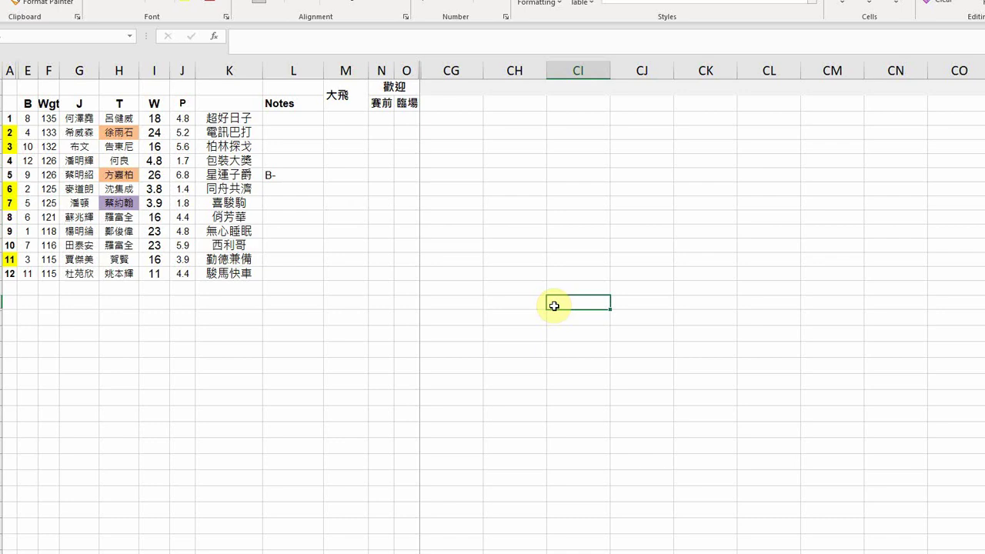
{"action": "left_click", "coordinate": [362, 174]}
{"action": "key", "text": "Down"}
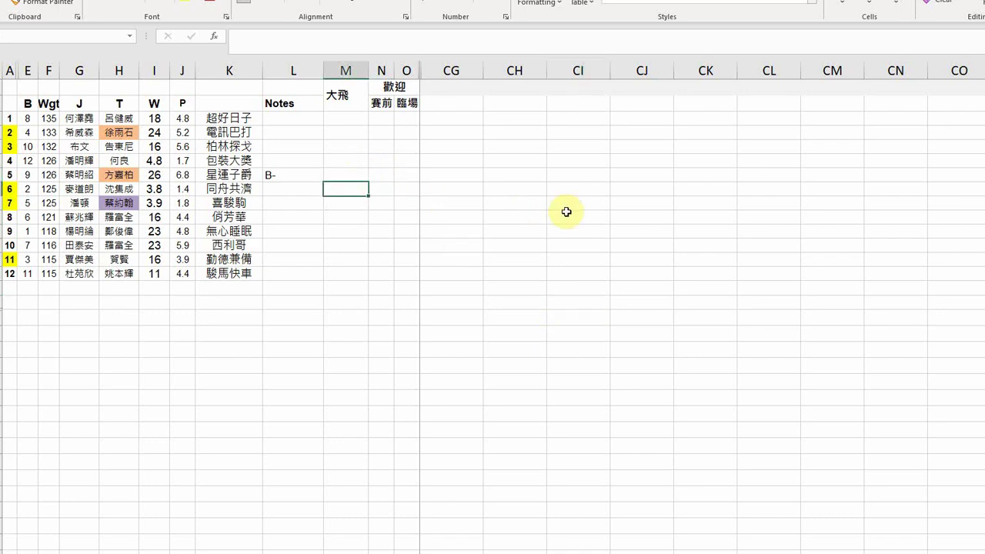
{"action": "key", "text": "Right"}
{"action": "type", "text": "1"}
{"action": "key", "text": "Return"}
{"action": "type", "text": "1"}
{"action": "key", "text": "Return"}
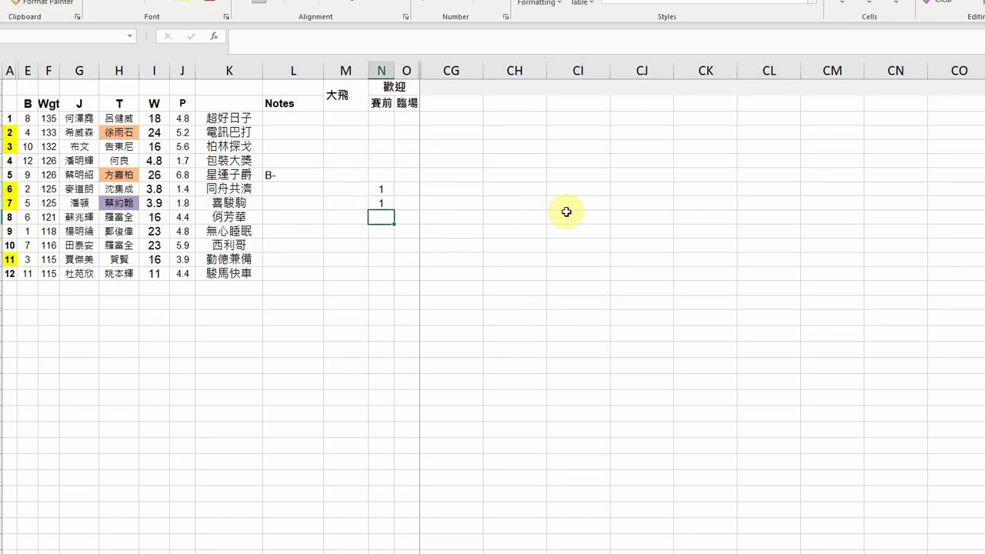
Enter 2 in the 賽前 column for horses 4 and 9 of race 9
{"action": "key", "text": "Up"}
{"action": "key", "text": "Up"}
{"action": "key", "text": "Up"}
{"action": "key", "text": "Up"}
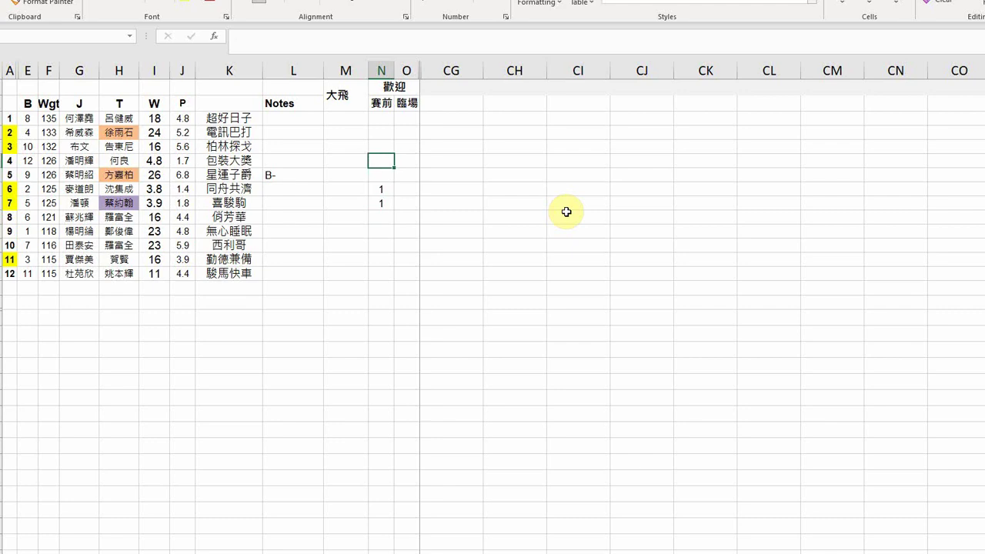
{"action": "type", "text": "2"}
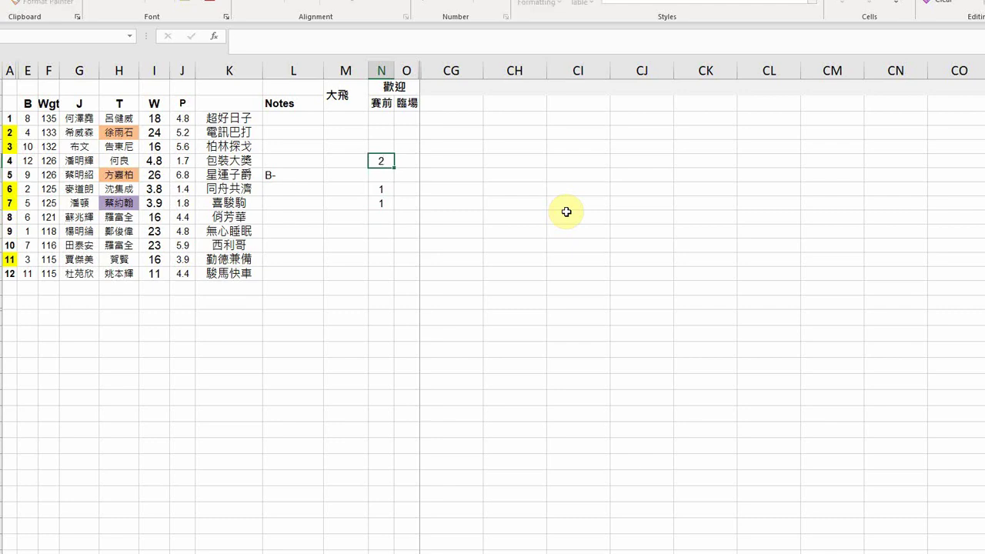
{"action": "key", "text": "Return"}
{"action": "key", "text": "Return"}
{"action": "key", "text": "Down"}
{"action": "key", "text": "Down"}
{"action": "key", "text": "Down"}
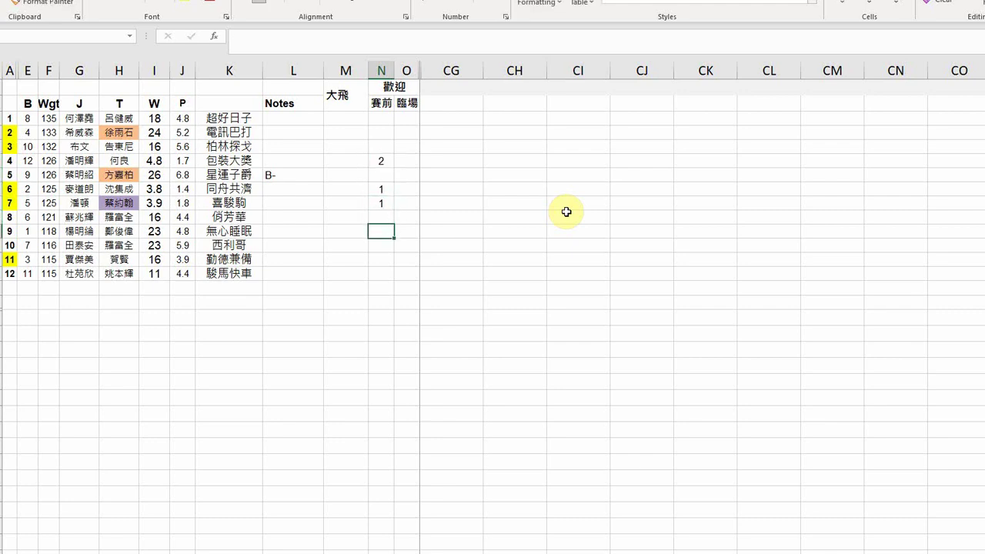
{"action": "type", "text": "2"}
{"action": "key", "text": "Return"}
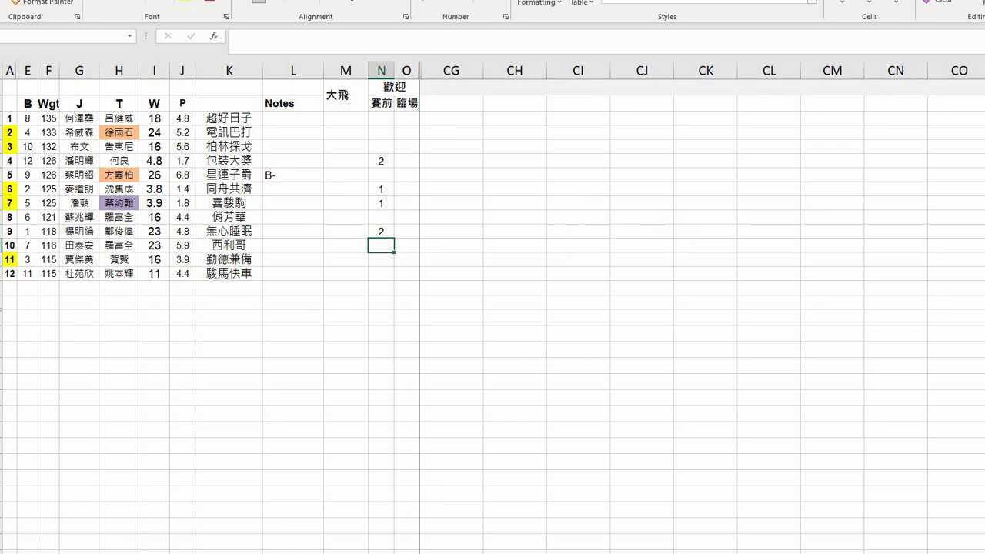
Switch to the browser and open the Nek Chang 談賽馬 YouTube channel in a new tab
{"action": "key", "text": "alt+Tab"}
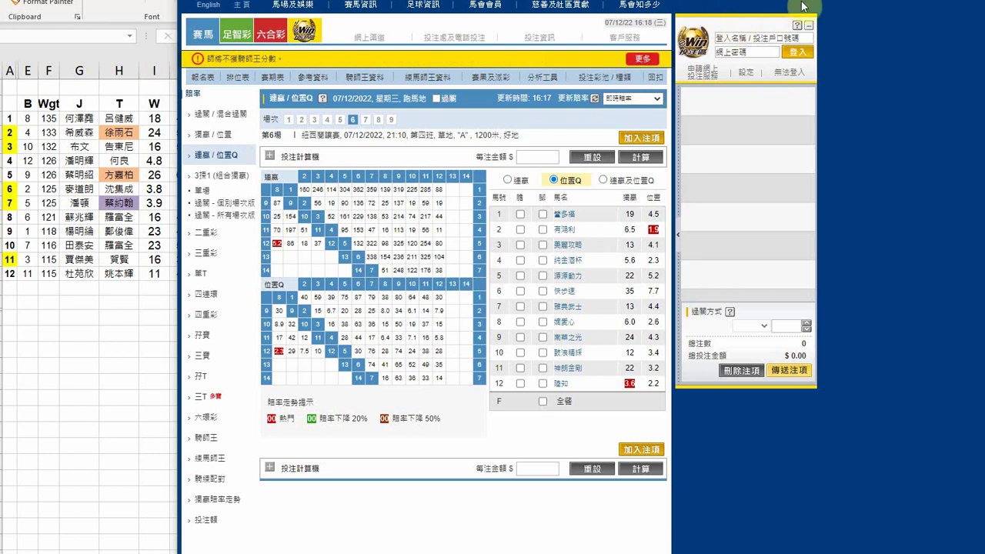
{"action": "key", "text": "ctrl+t"}
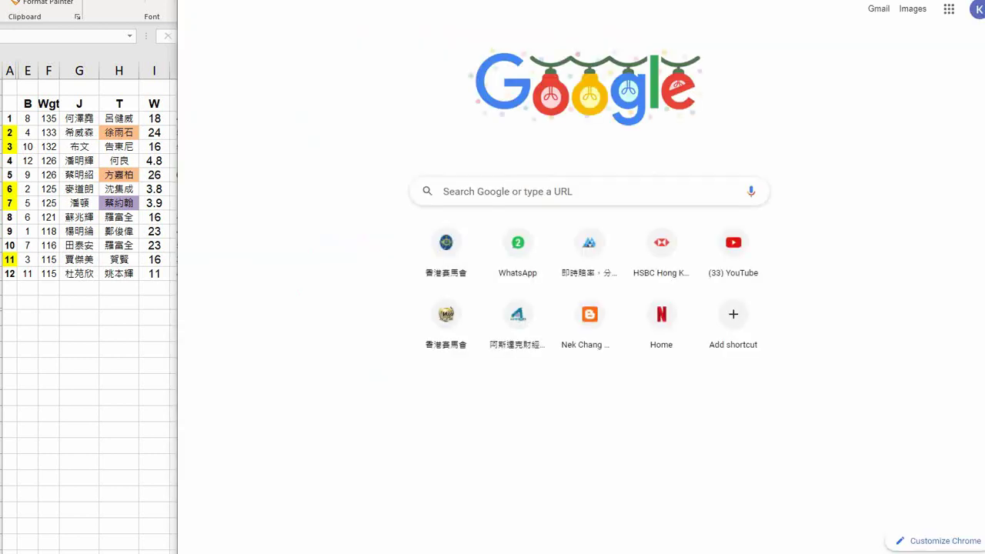
{"action": "type", "text": "you"}
{"action": "key", "text": "Down"}
{"action": "key", "text": "Down"}
{"action": "key", "text": "Down"}
{"action": "key", "text": "Down"}
{"action": "key", "text": "Down"}
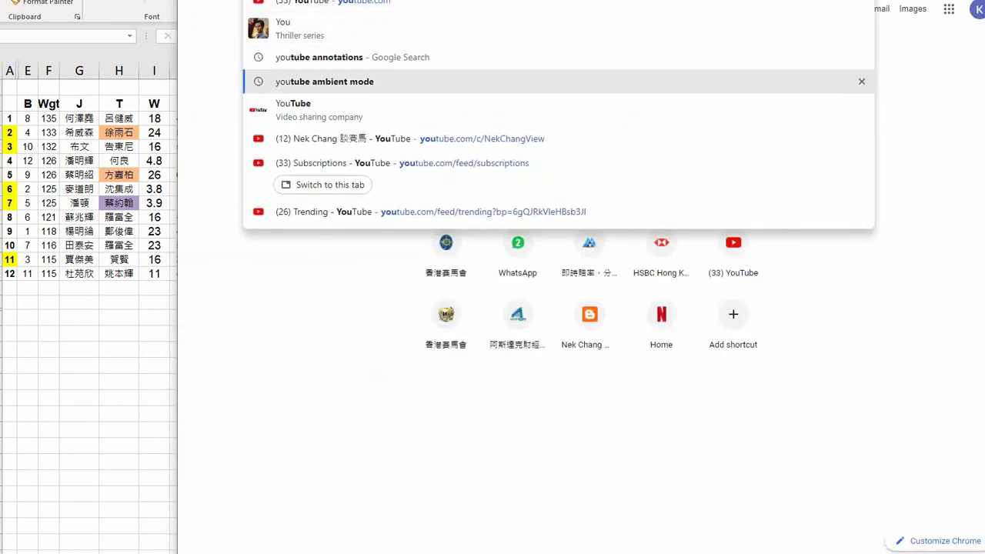
{"action": "key", "text": "Return"}
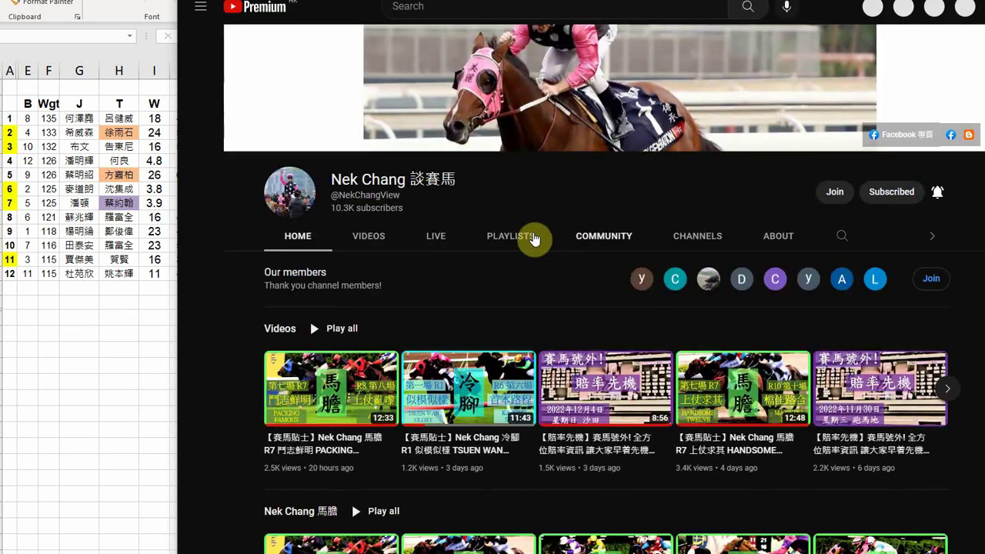
Highlight the channel's name and display its notification options, leaving the setting as it is, and switch away from the browser
{"action": "triple_click", "coordinate": [406, 180]}
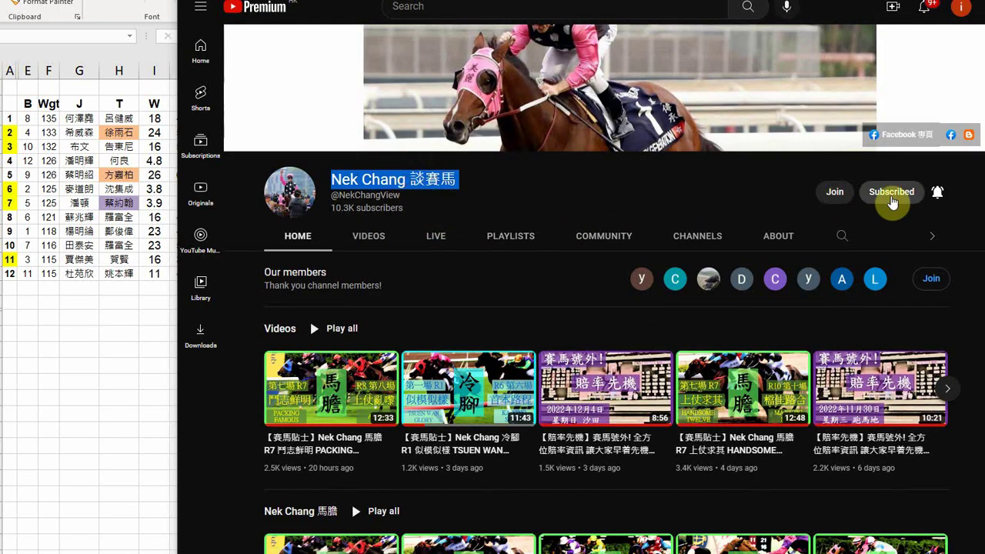
{"action": "left_click", "coordinate": [938, 193]}
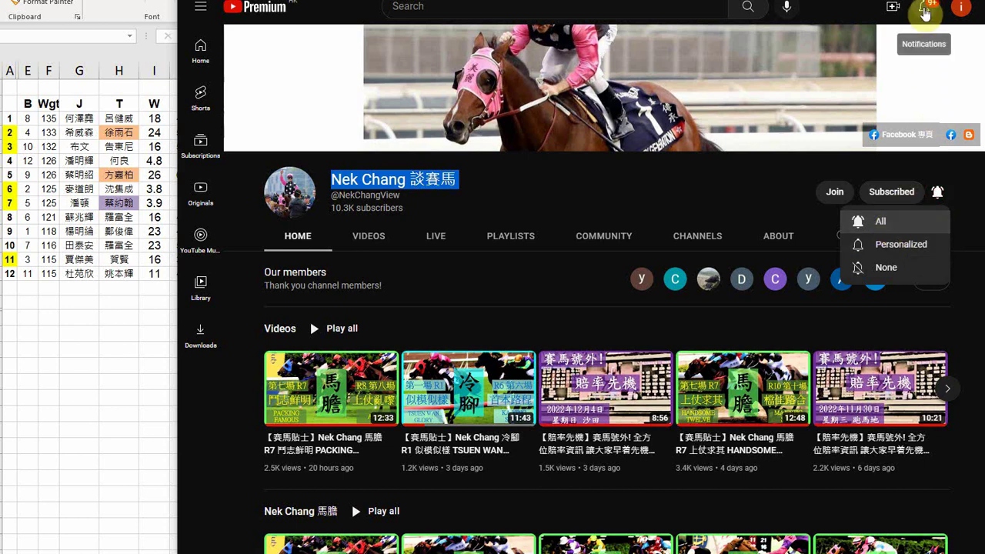
{"action": "key", "text": "alt+Tab"}
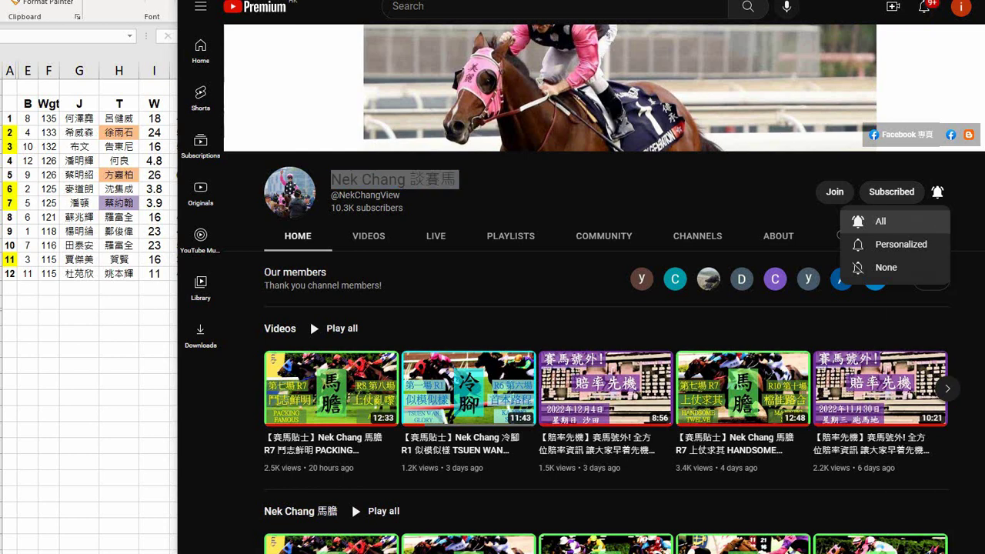